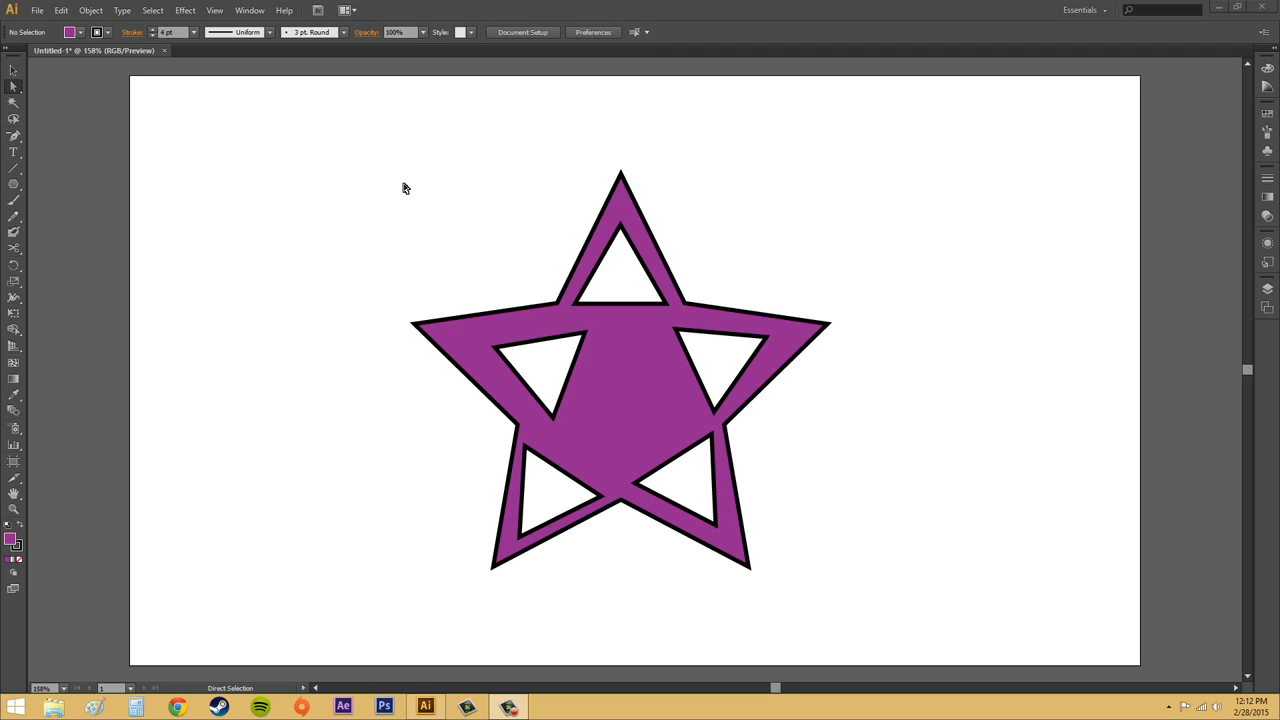
Move the purple star compound path slightly upward as one object and delete it from the artboard.
click(550, 303)
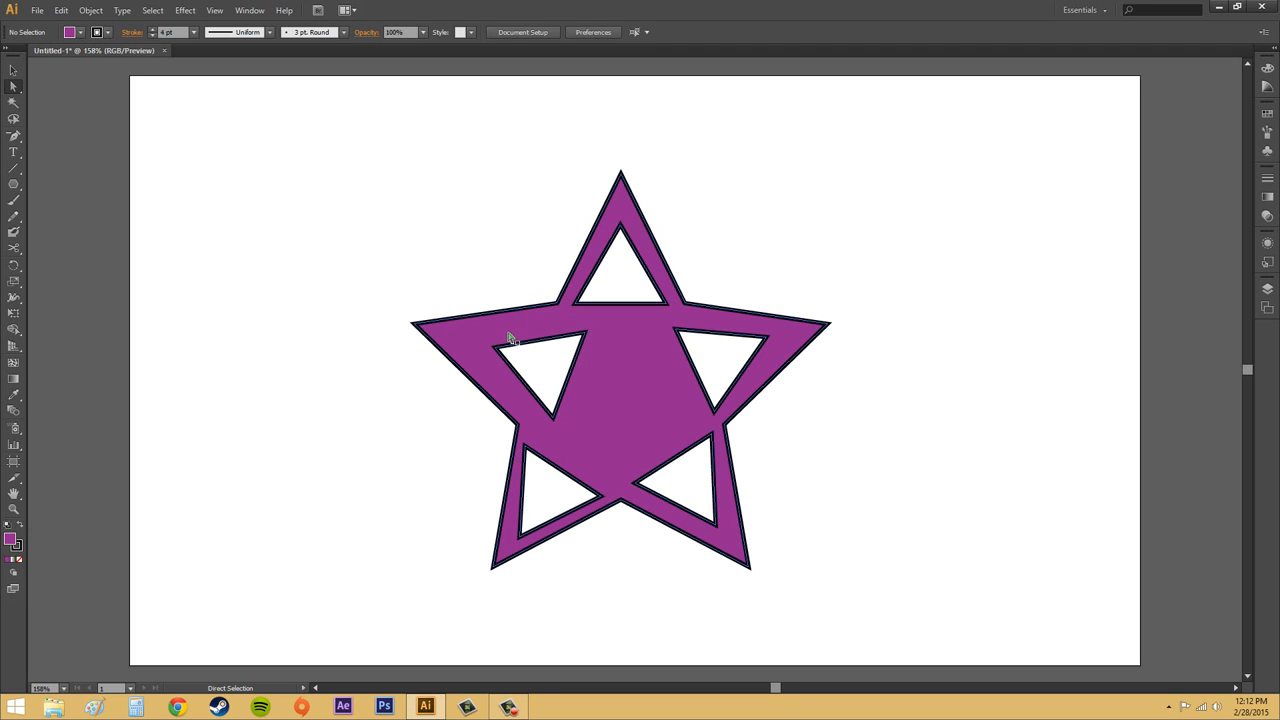
click(507, 309)
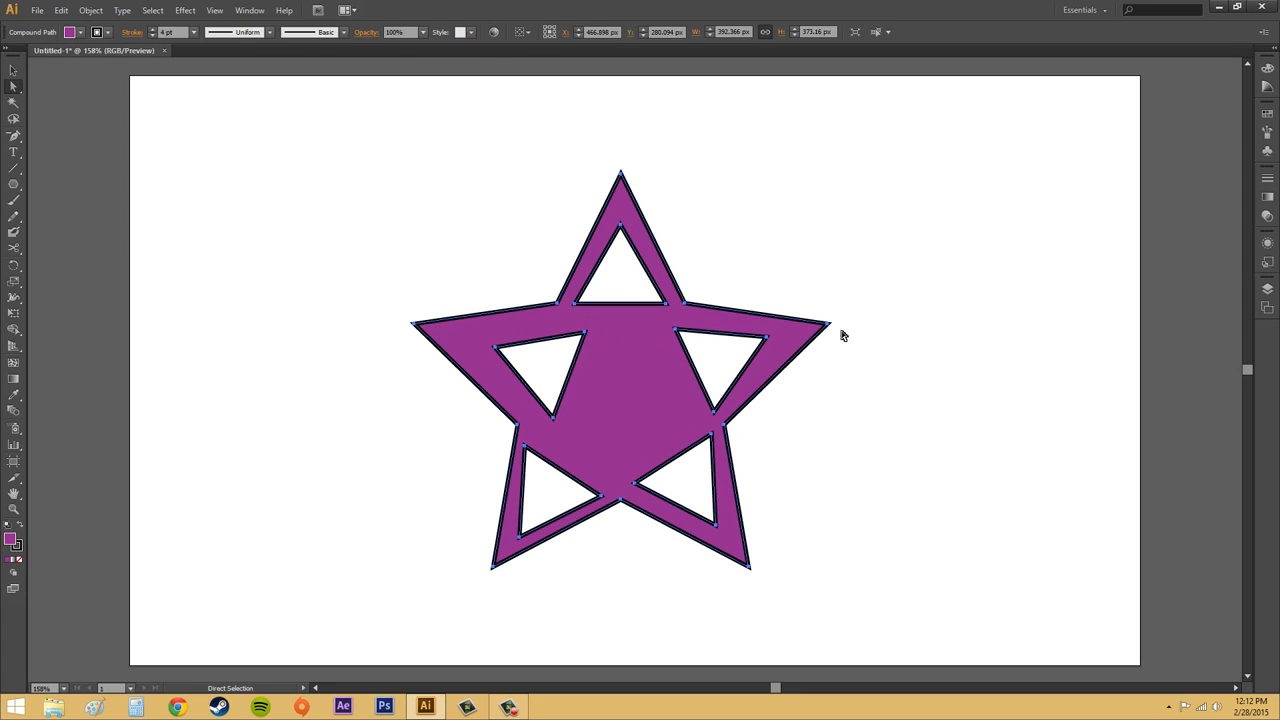
click(930, 549)
click(733, 407)
mouse_move(641, 354)
mouse_down()
mouse_move(744, 288)
mouse_move(721, 359)
mouse_move(628, 269)
mouse_move(640, 372)
mouse_move(660, 348)
mouse_move(627, 370)
mouse_move(632, 358)
mouse_up()
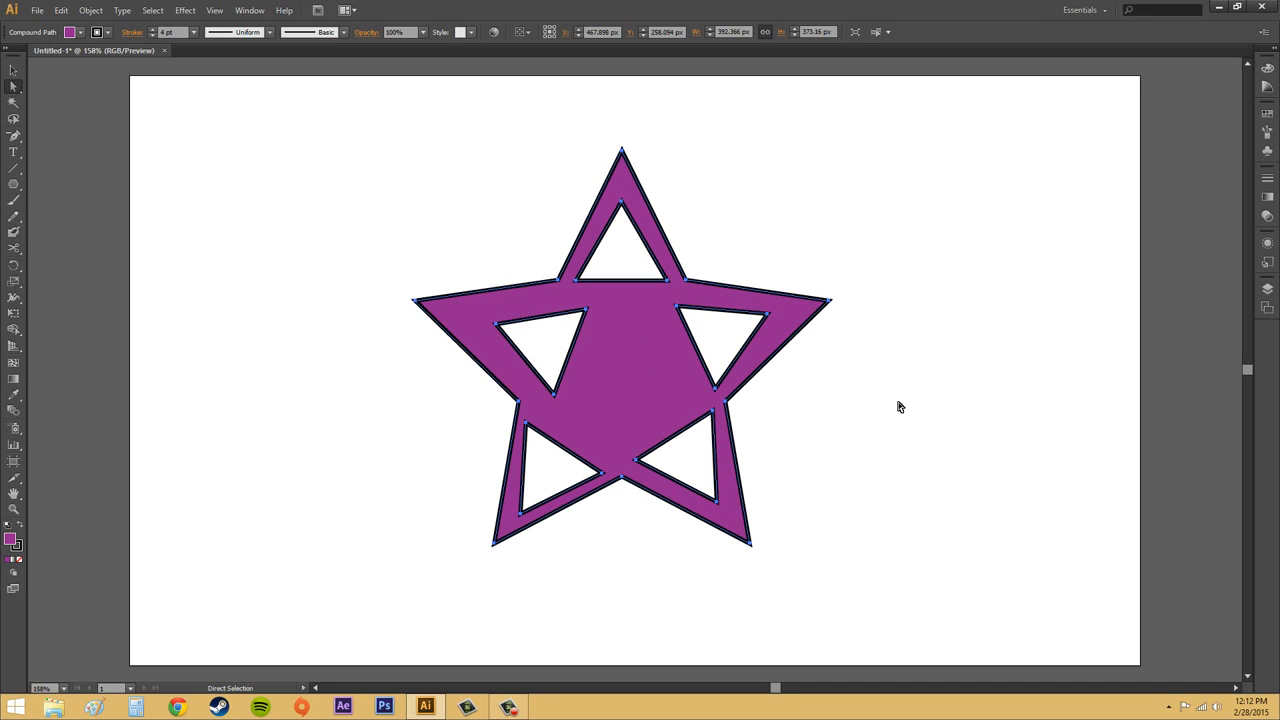
click(898, 406)
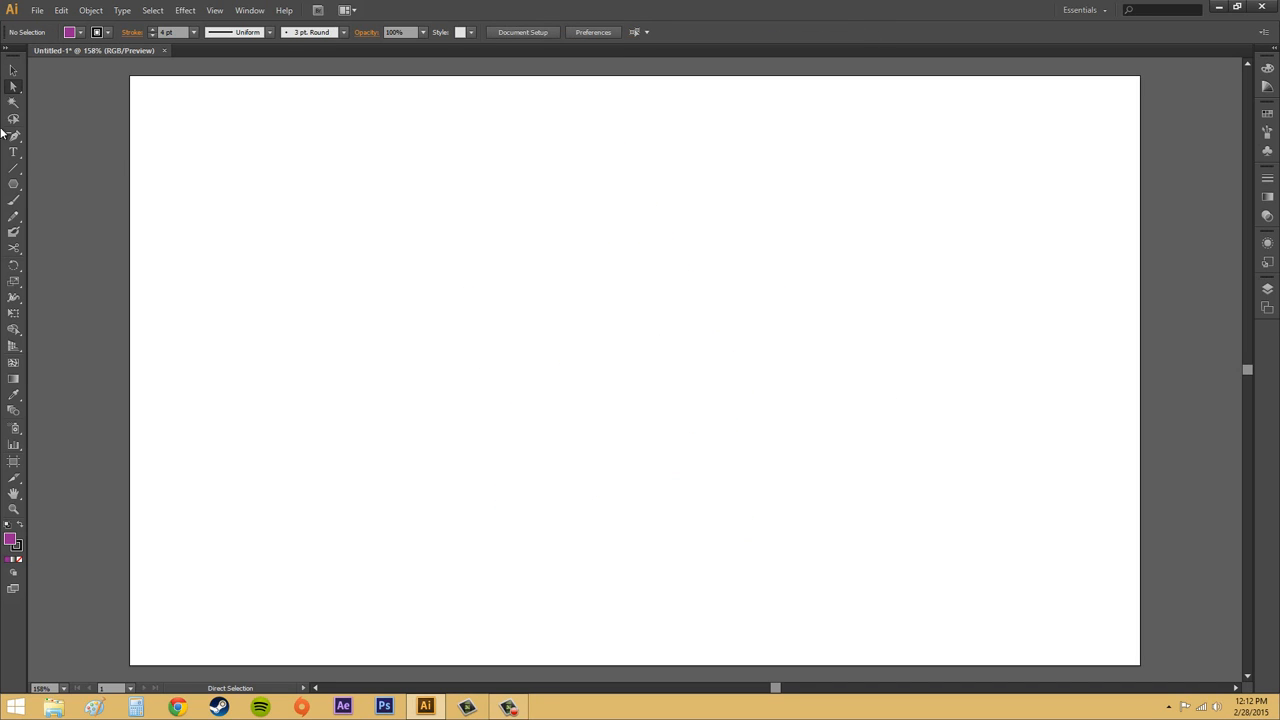
Draw a purple rectangle about 577 px wide and 342 px high in the middle of the artboard.
click(13, 184)
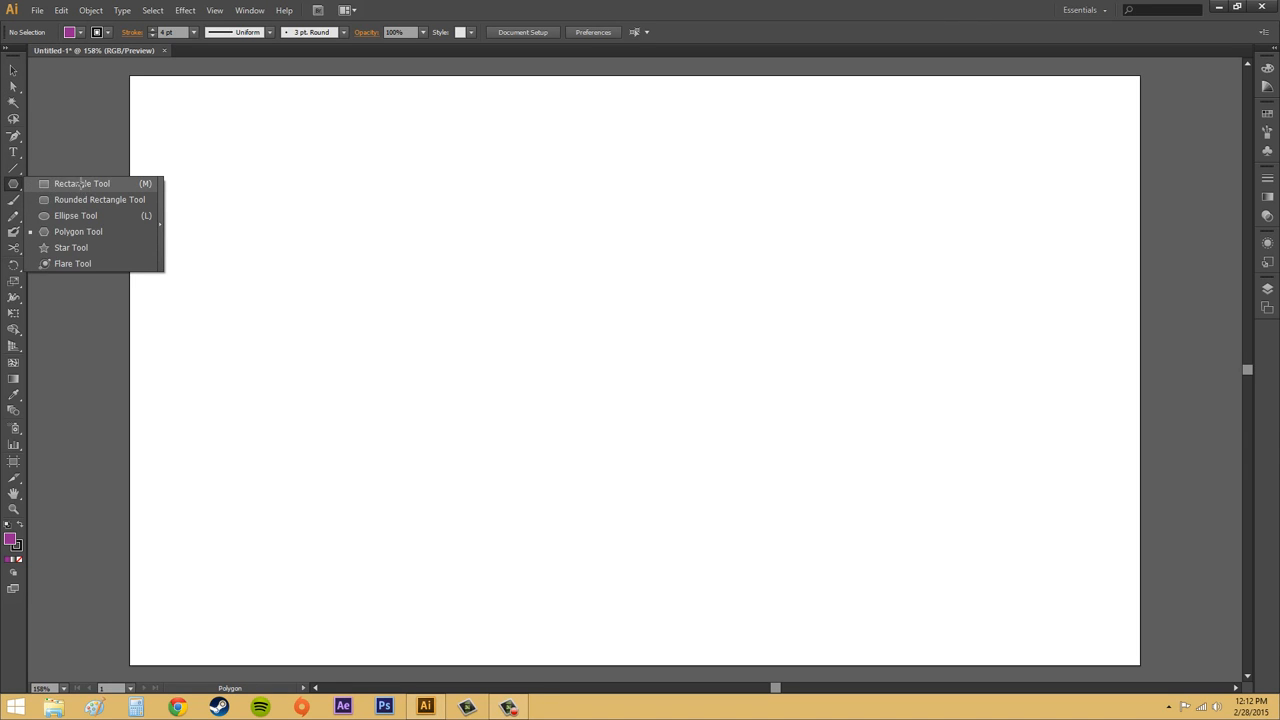
click(80, 183)
drag(332, 176, 940, 535)
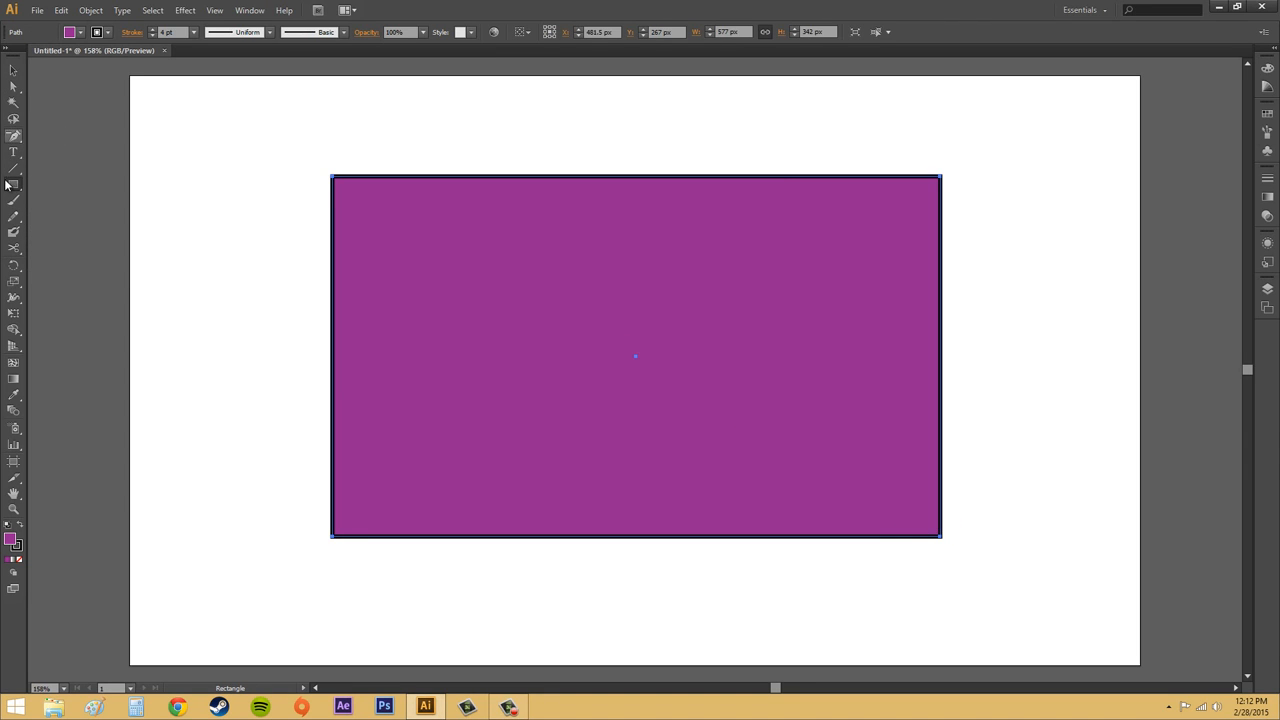
Draw two five-pointed stars inside the rectangle, about 95 px wide near its upper-left corner and about 109 px wide near its lower-right corner.
click(13, 184)
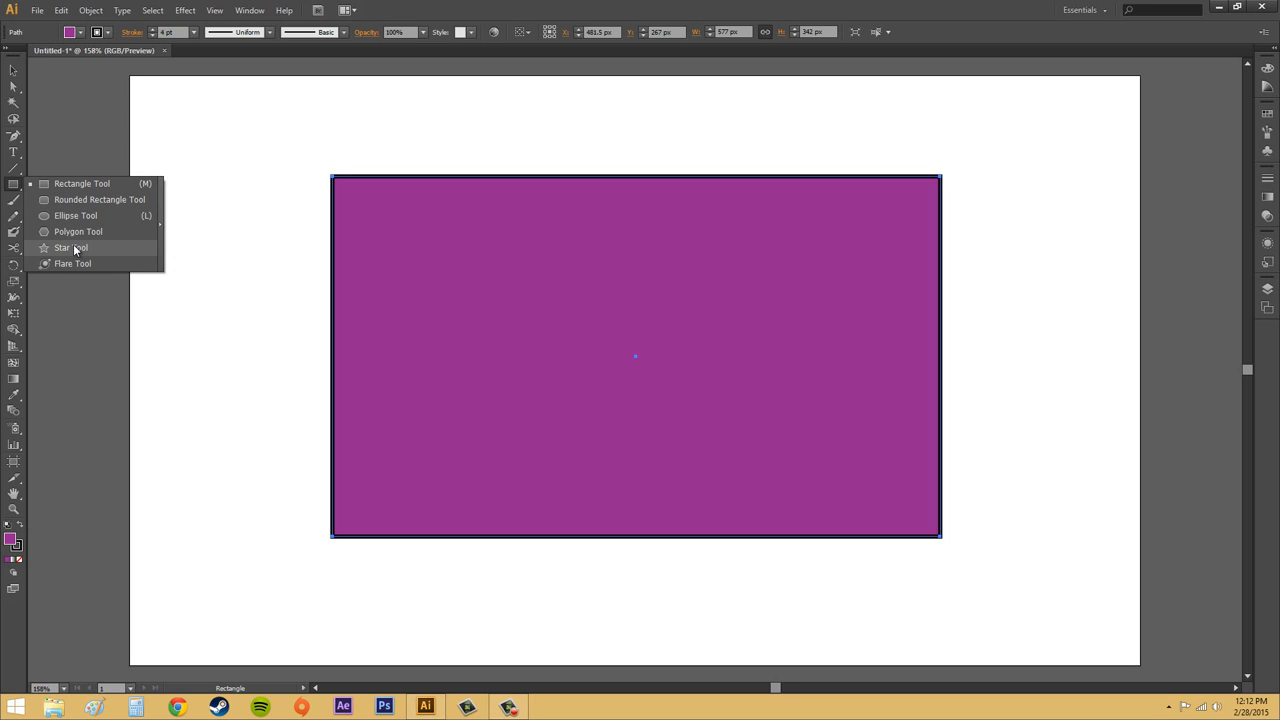
click(70, 247)
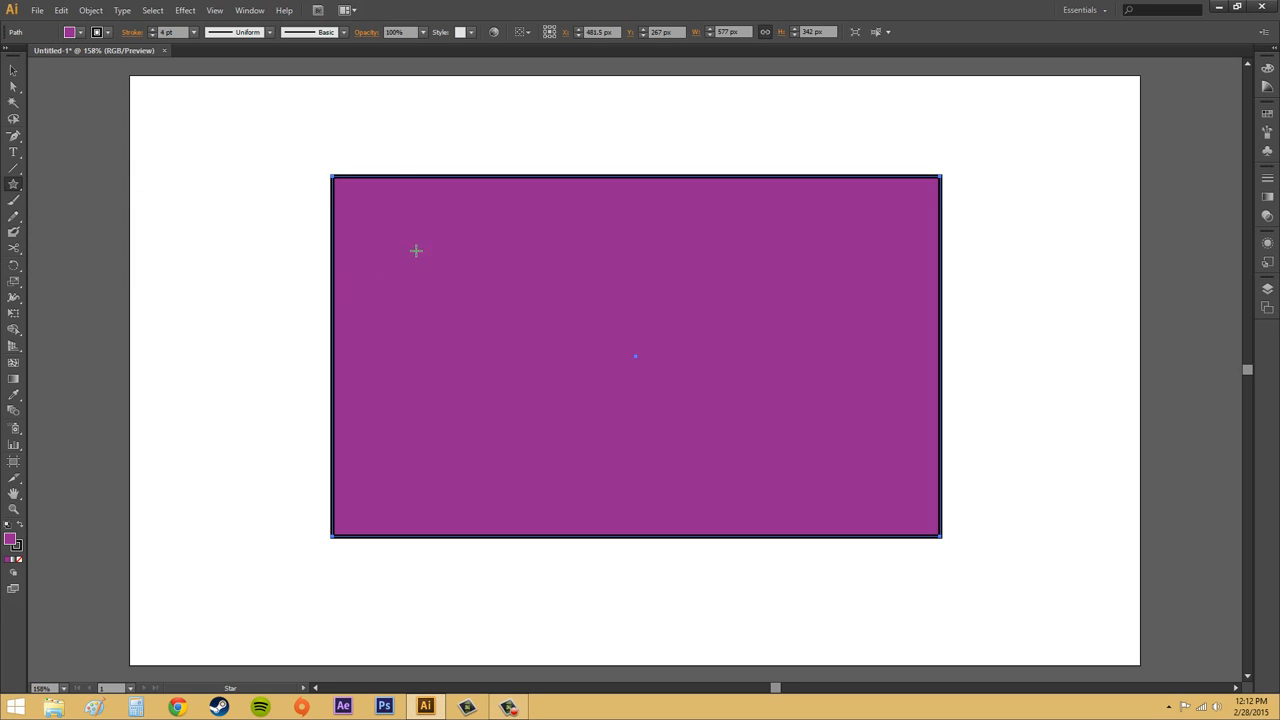
drag(416, 250, 462, 278)
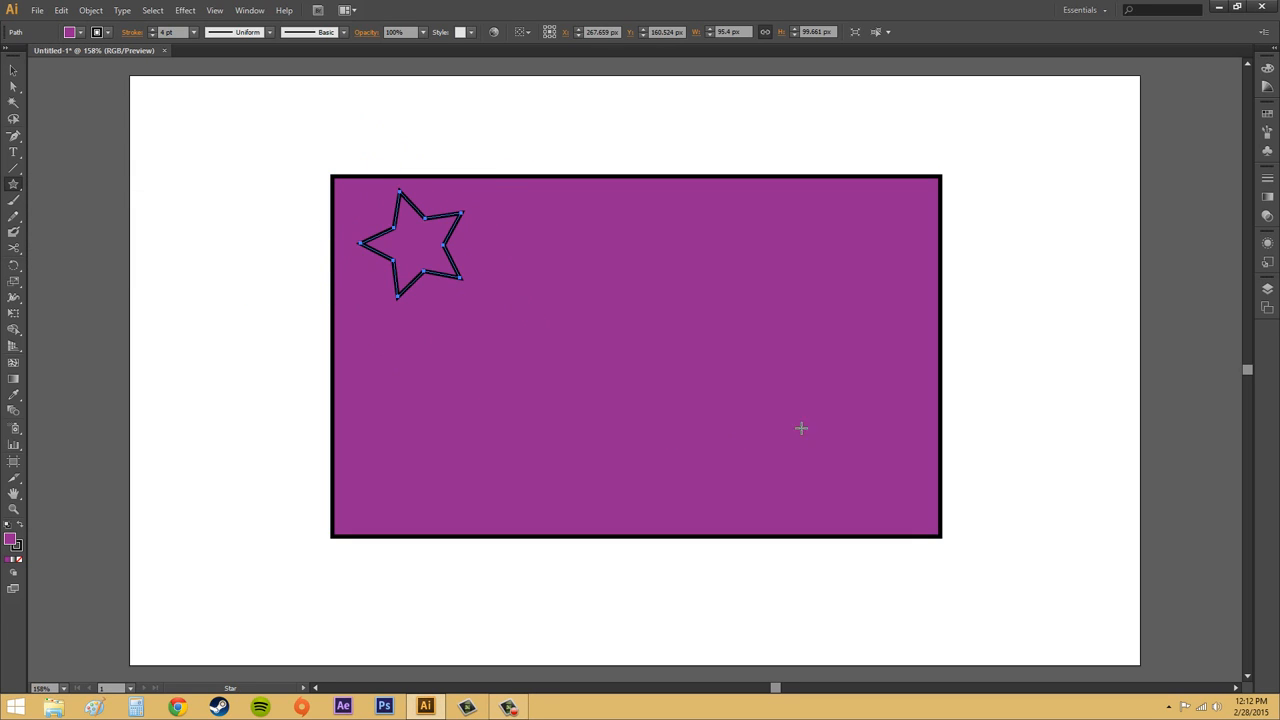
drag(824, 423, 757, 391)
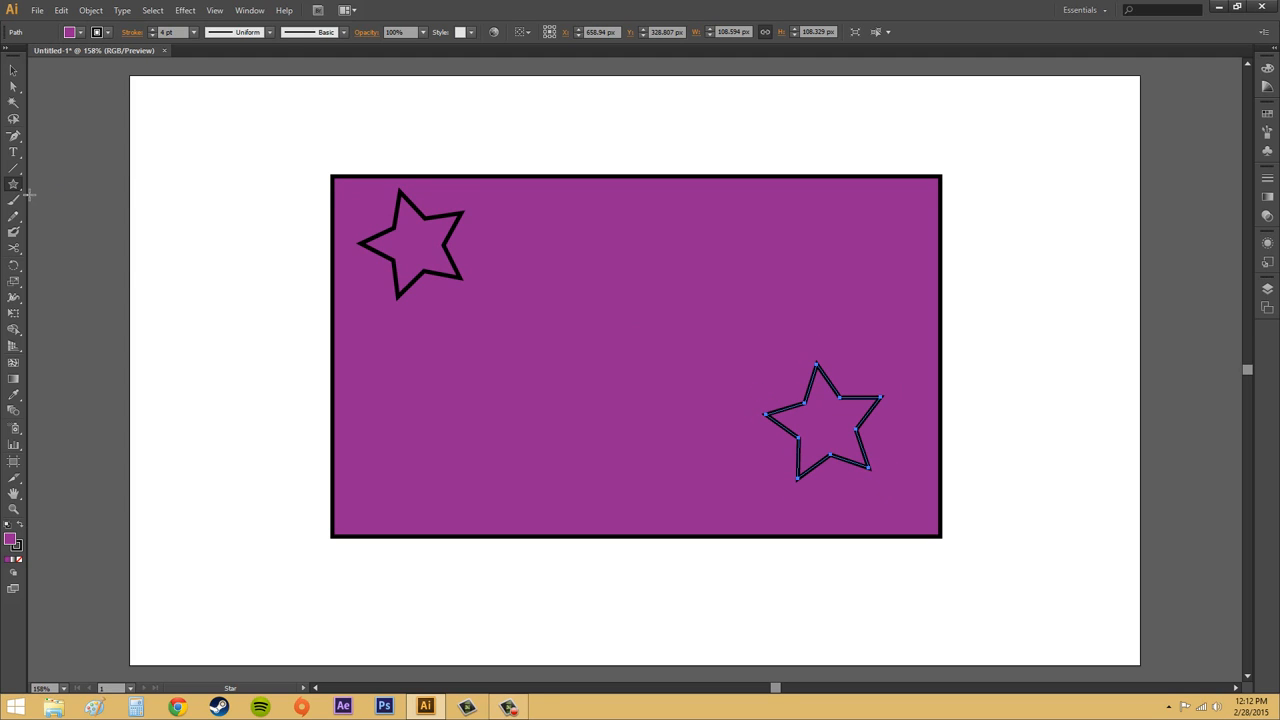
Draw three triangles with the Polygon Tool inside the rectangle: one upper right, one lower left and one beside the lower-right star.
drag(17, 190, 129, 231)
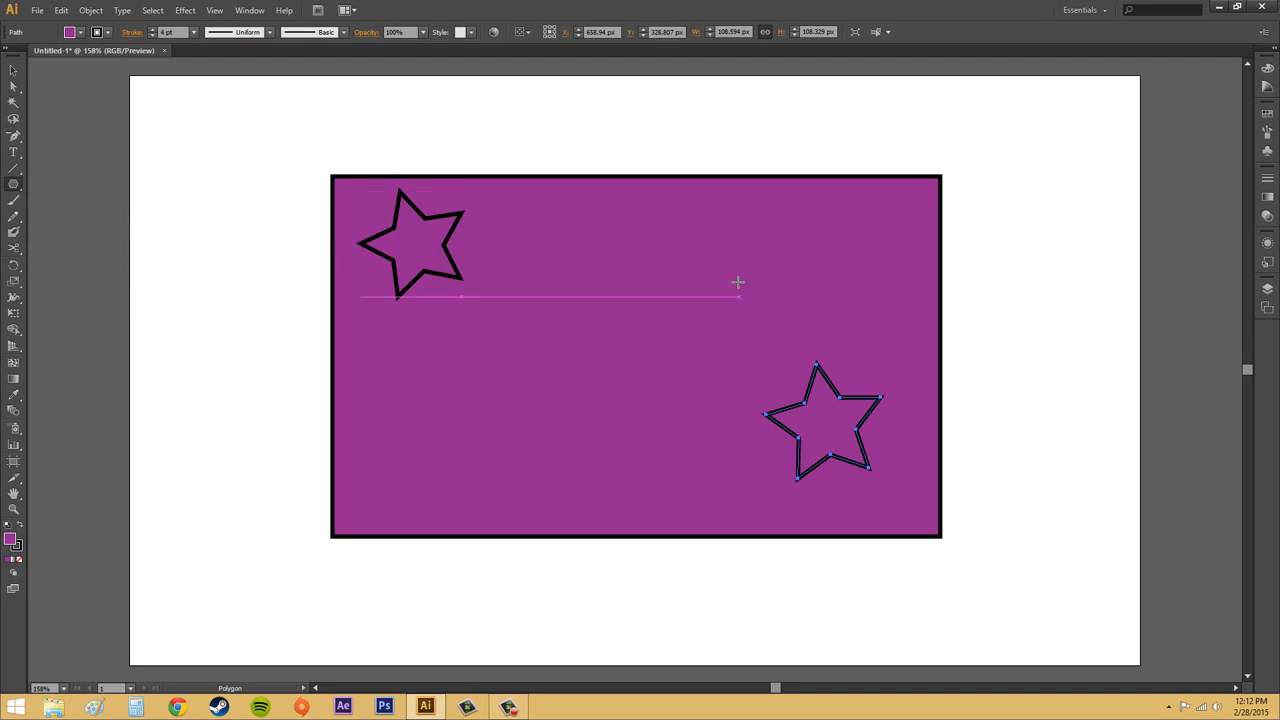
drag(738, 258, 800, 300)
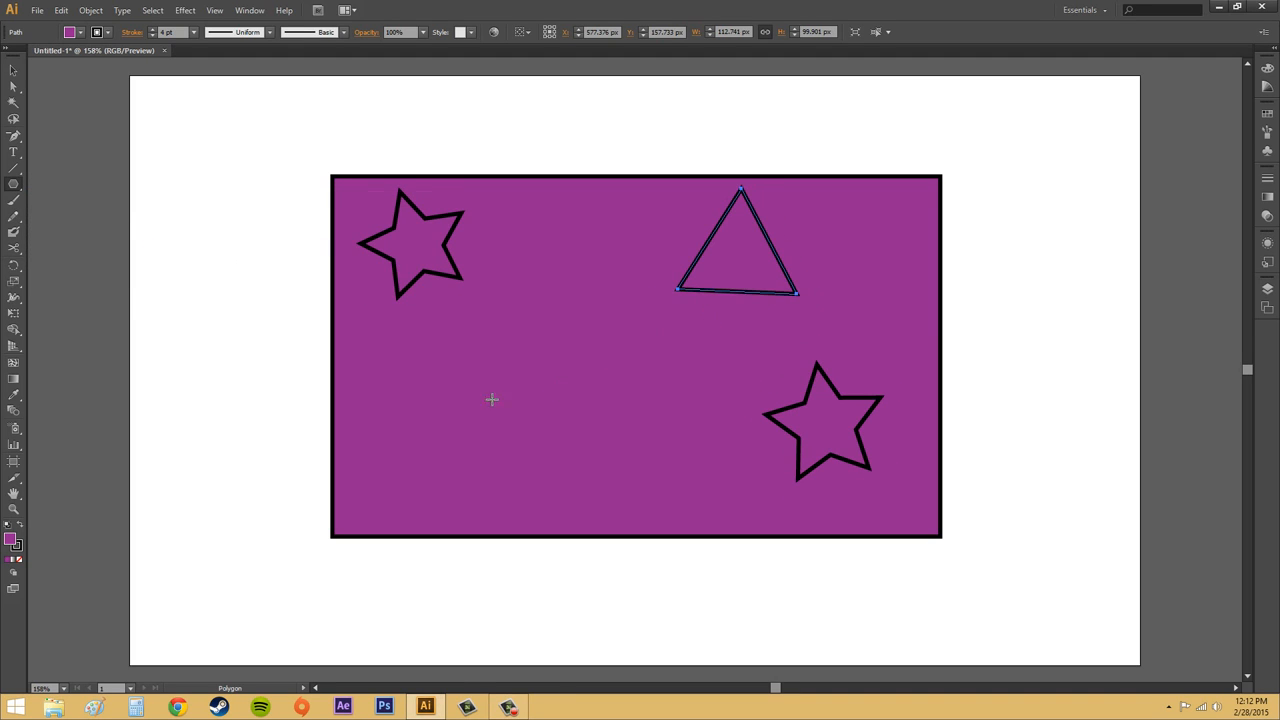
drag(461, 387, 526, 437)
drag(711, 410, 730, 478)
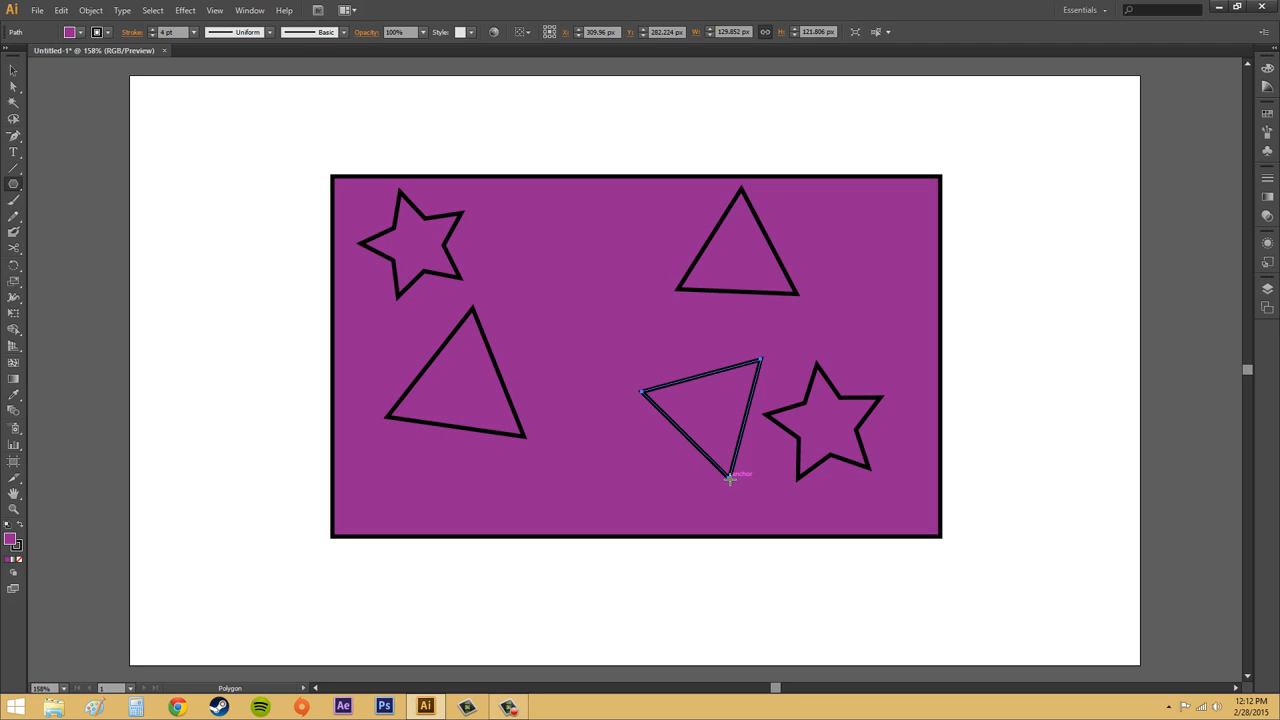
Move the triangle beside the lower-right star to the left for a clear gap, and deselect it.
click(13, 70)
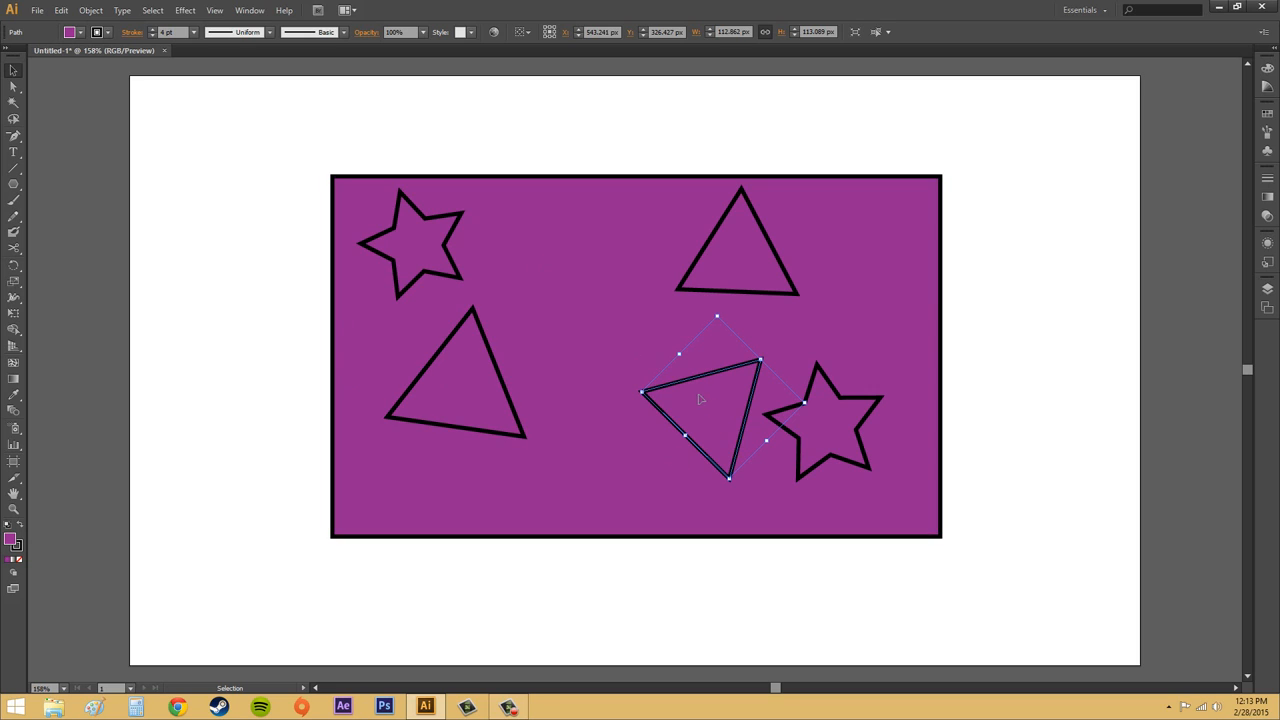
drag(715, 375, 648, 374)
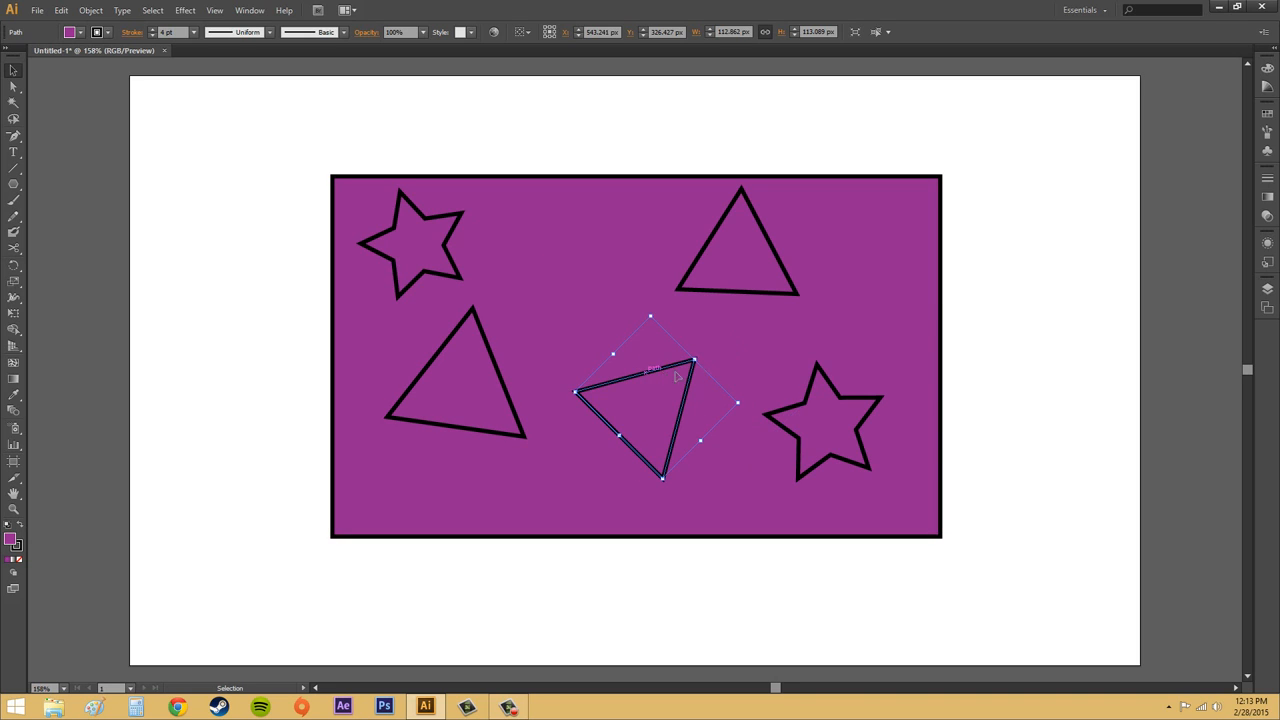
click(1037, 357)
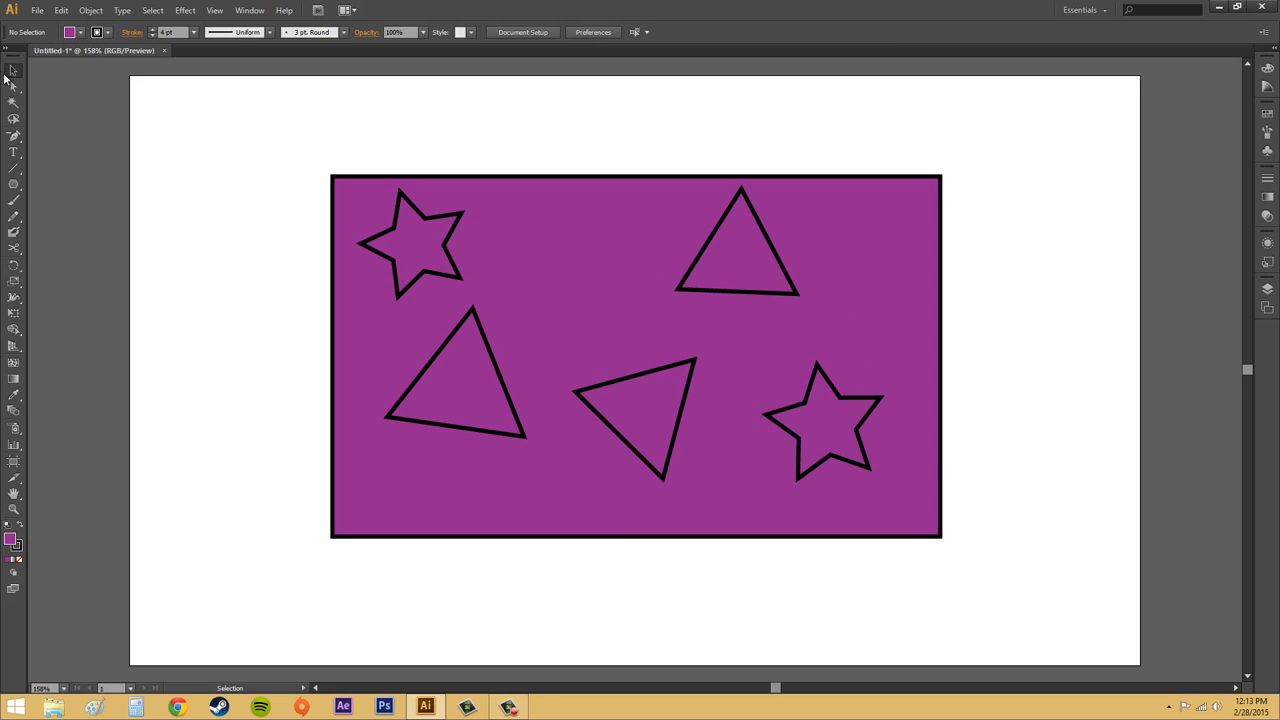
Combine the rectangle, both stars and all three triangles into a compound path, and deselect it.
click(13, 86)
drag(268, 124, 1050, 569)
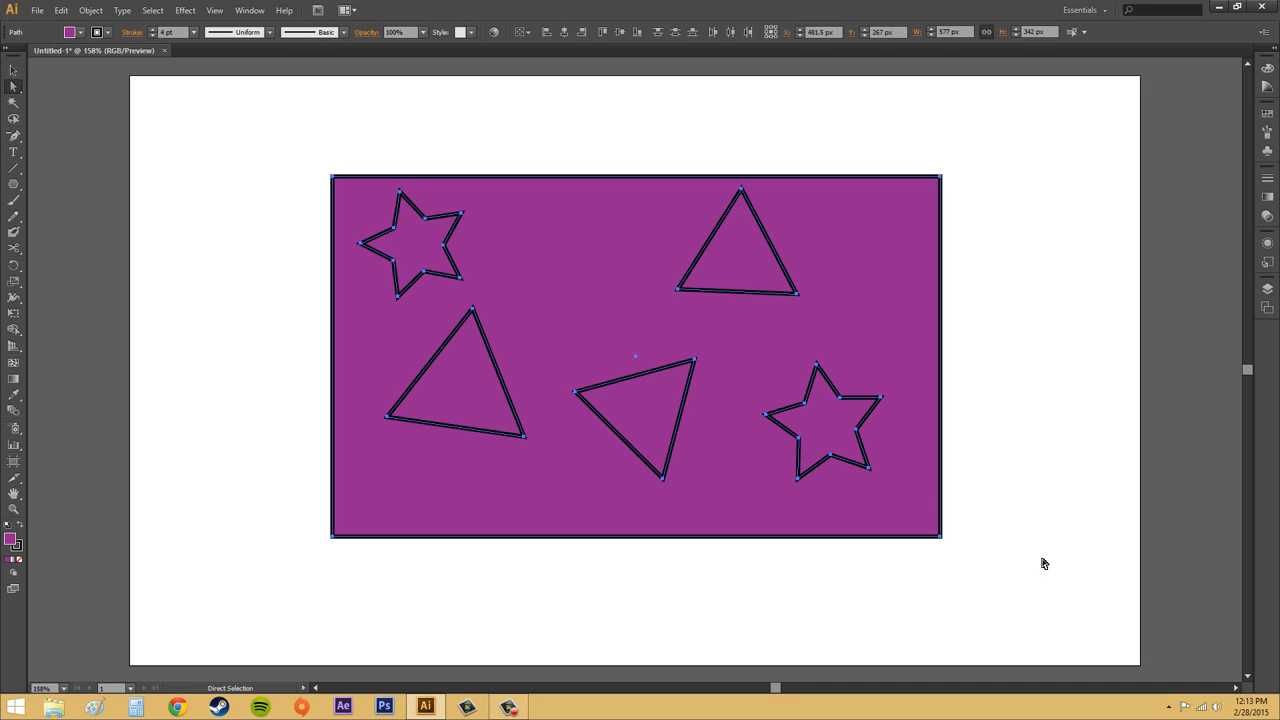
click(90, 10)
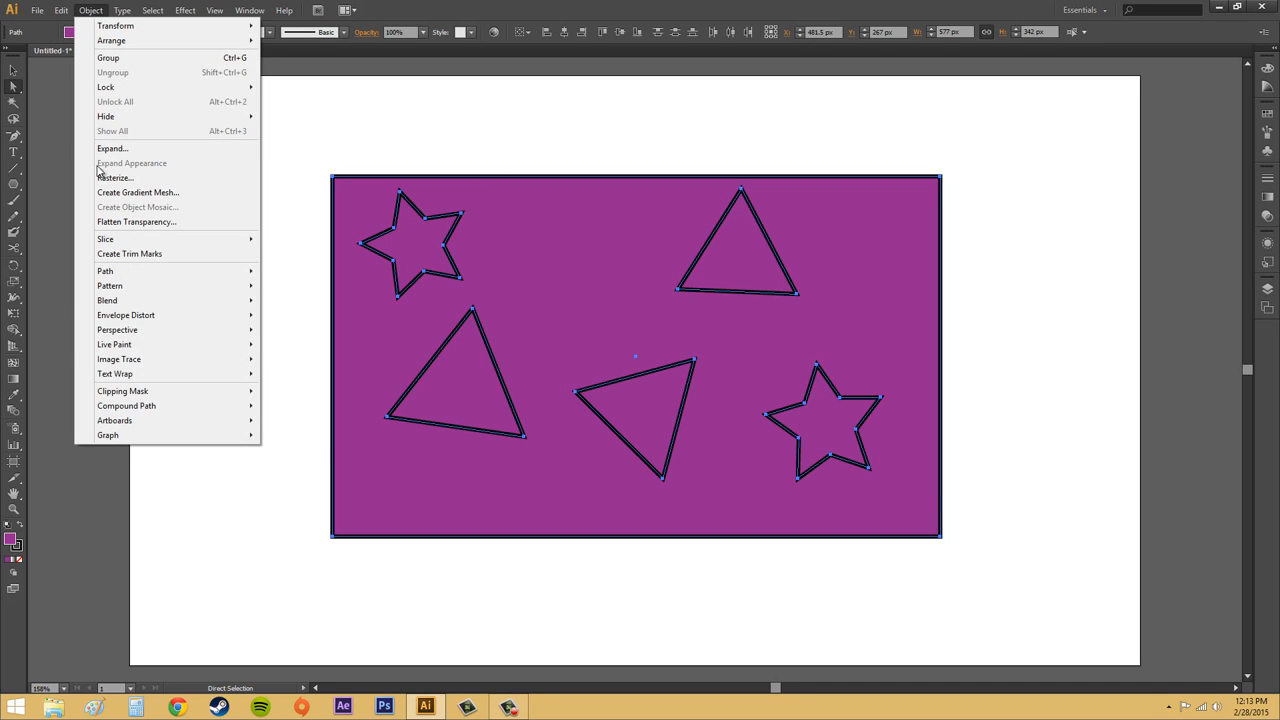
mouse_move(131, 407)
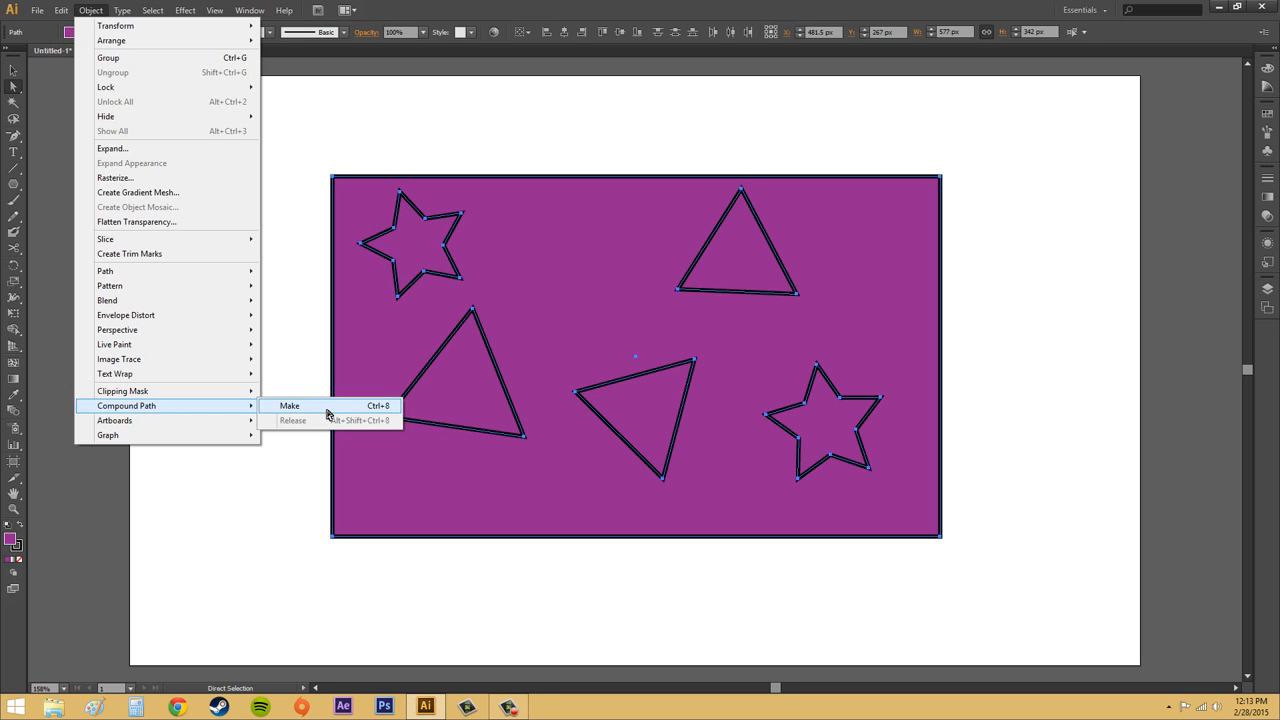
click(327, 406)
click(13, 70)
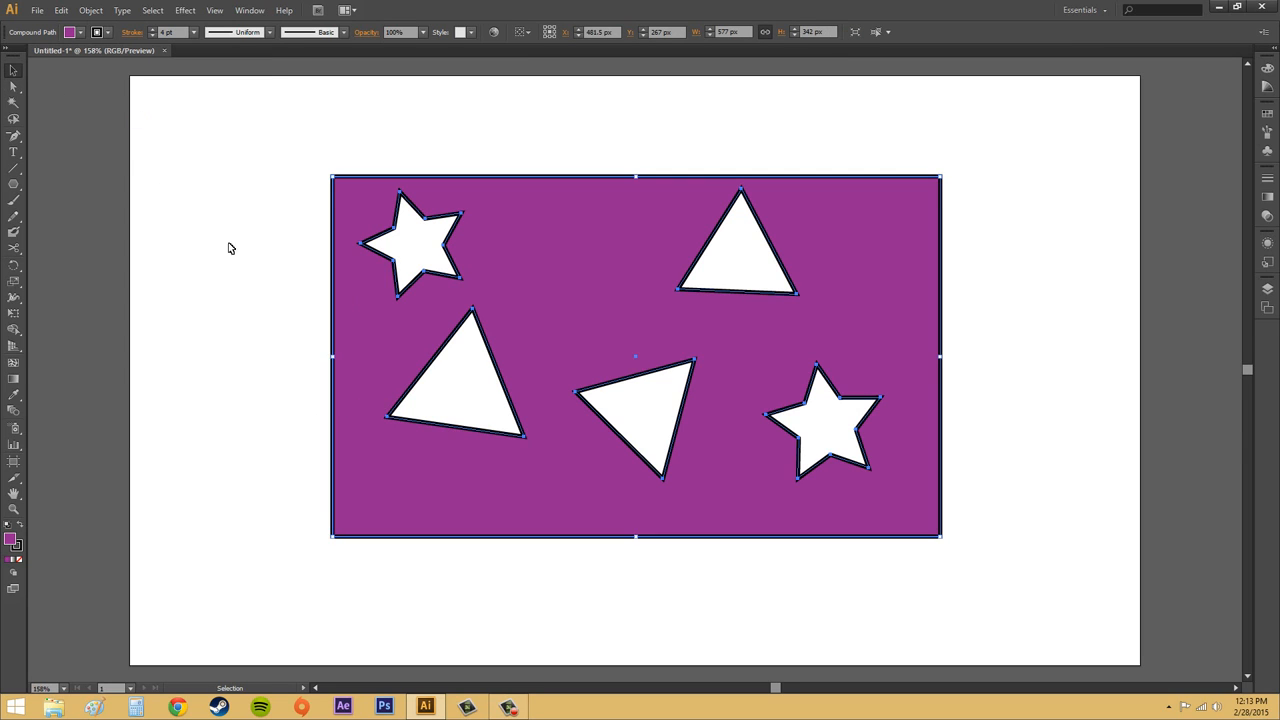
click(257, 266)
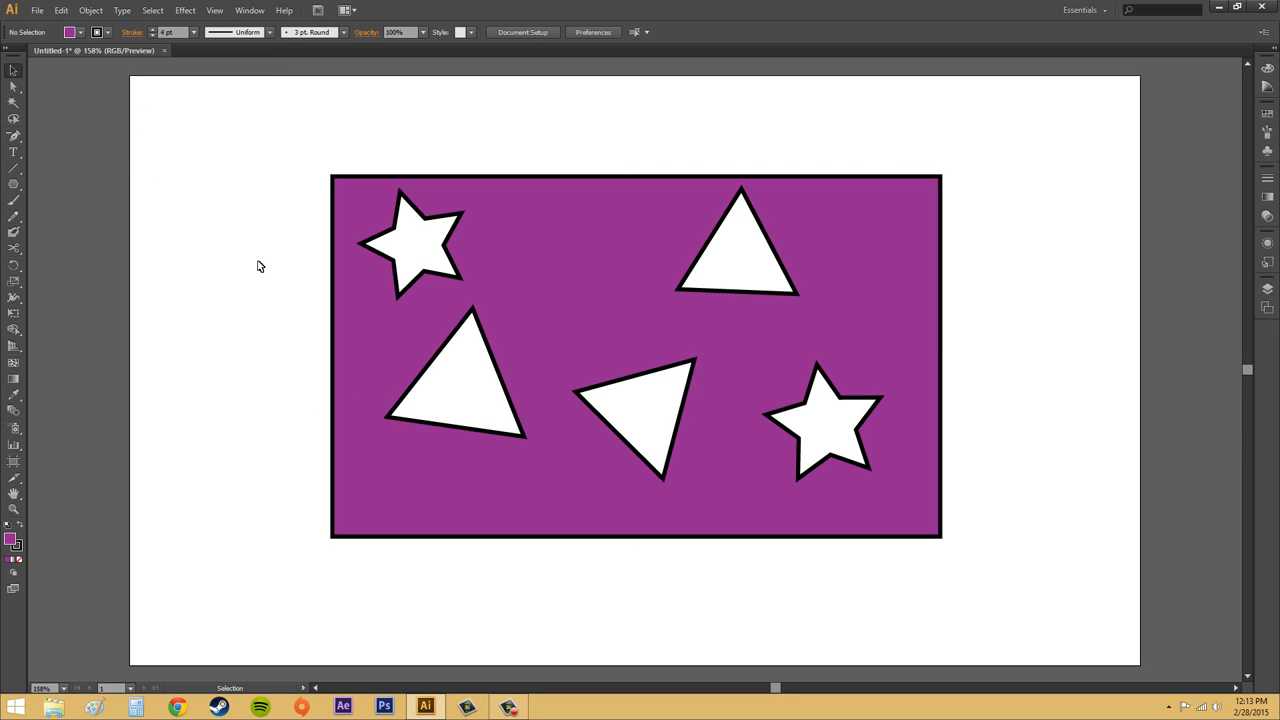
Move the rectangle compound path around the artboard as one object and leave it near the centre, at about X 467.5 px, Y 280 px.
click(711, 494)
drag(722, 479, 592, 435)
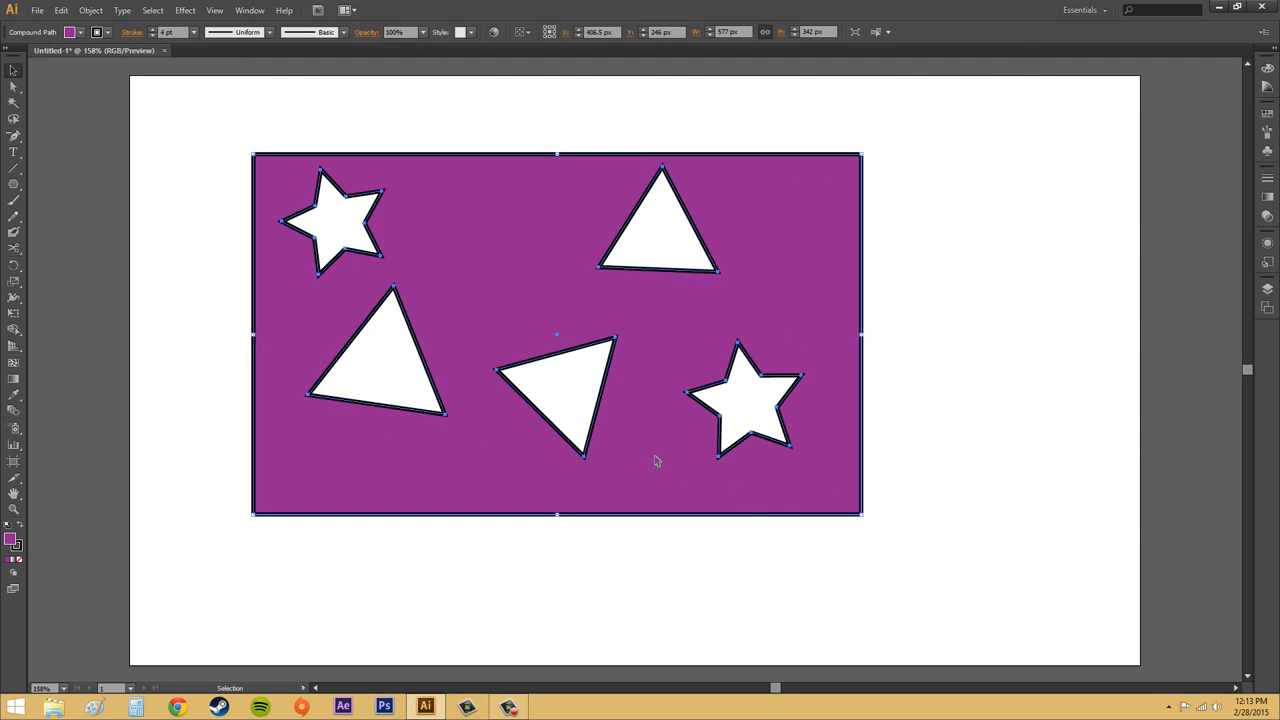
drag(656, 460, 736, 477)
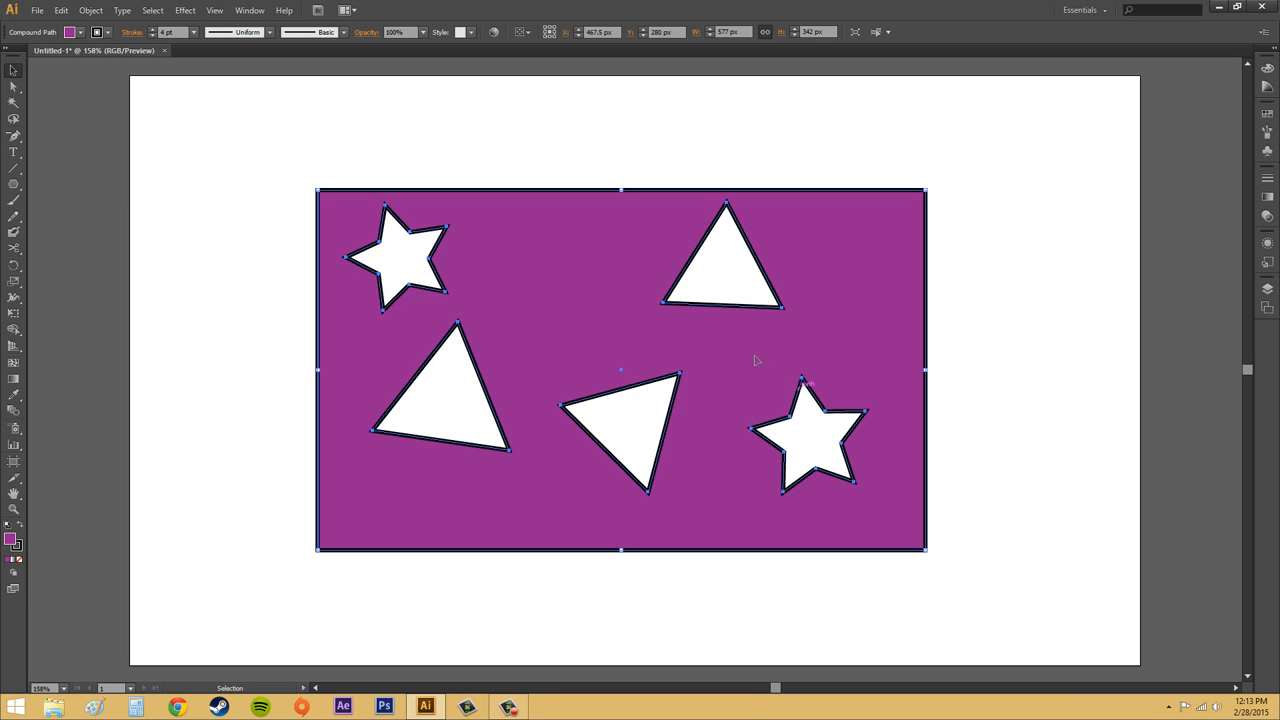
Select only the lower-left triangle's path within the compound path and show its Attributes, with the Appearance settings collapsed.
click(249, 10)
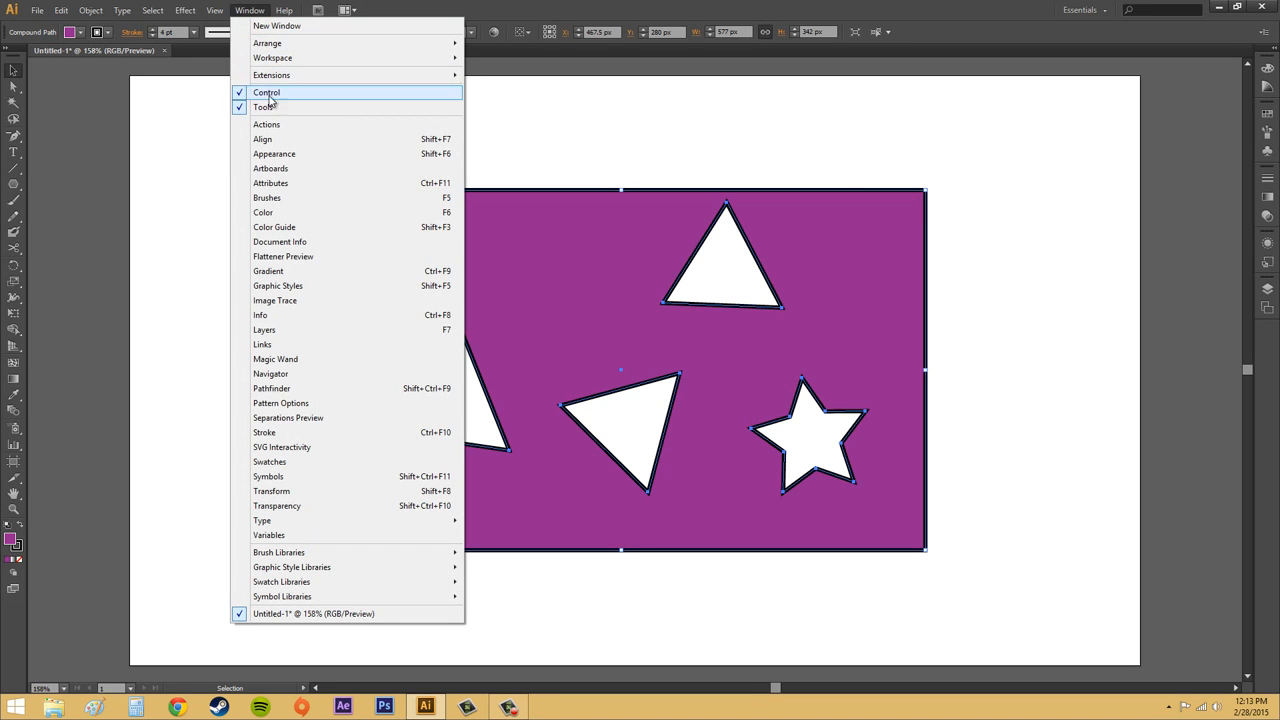
click(273, 155)
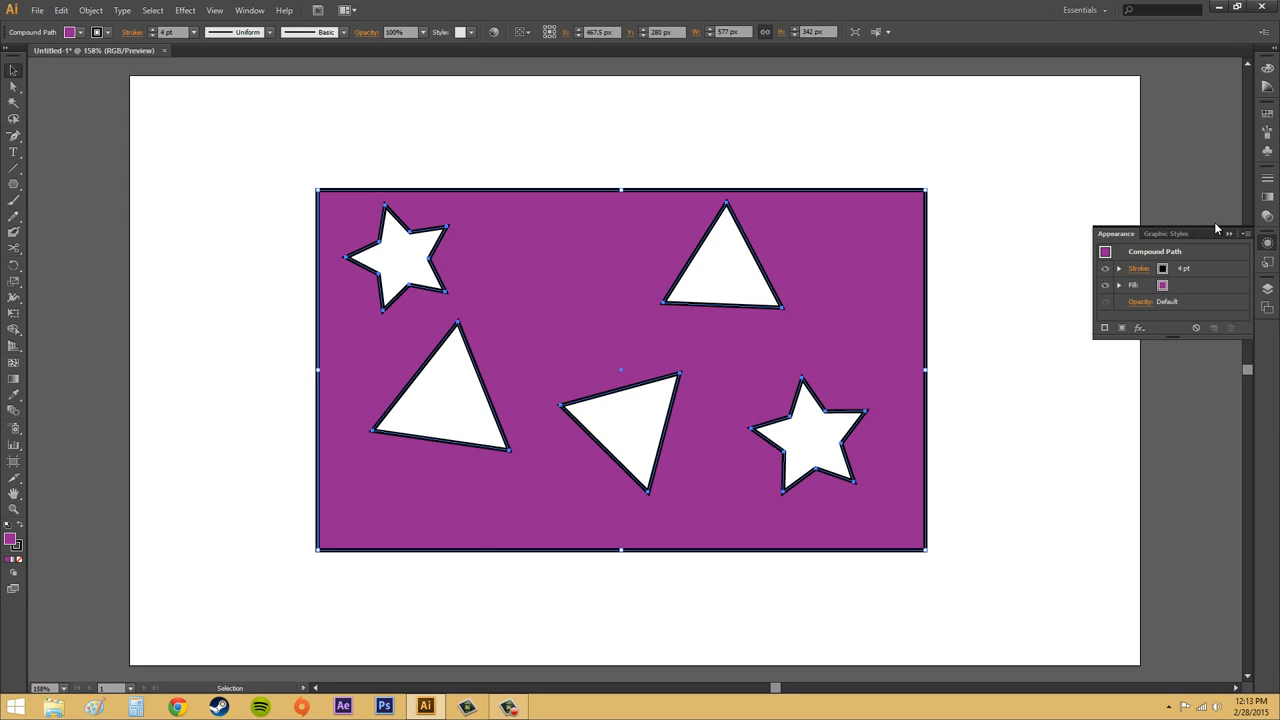
click(14, 87)
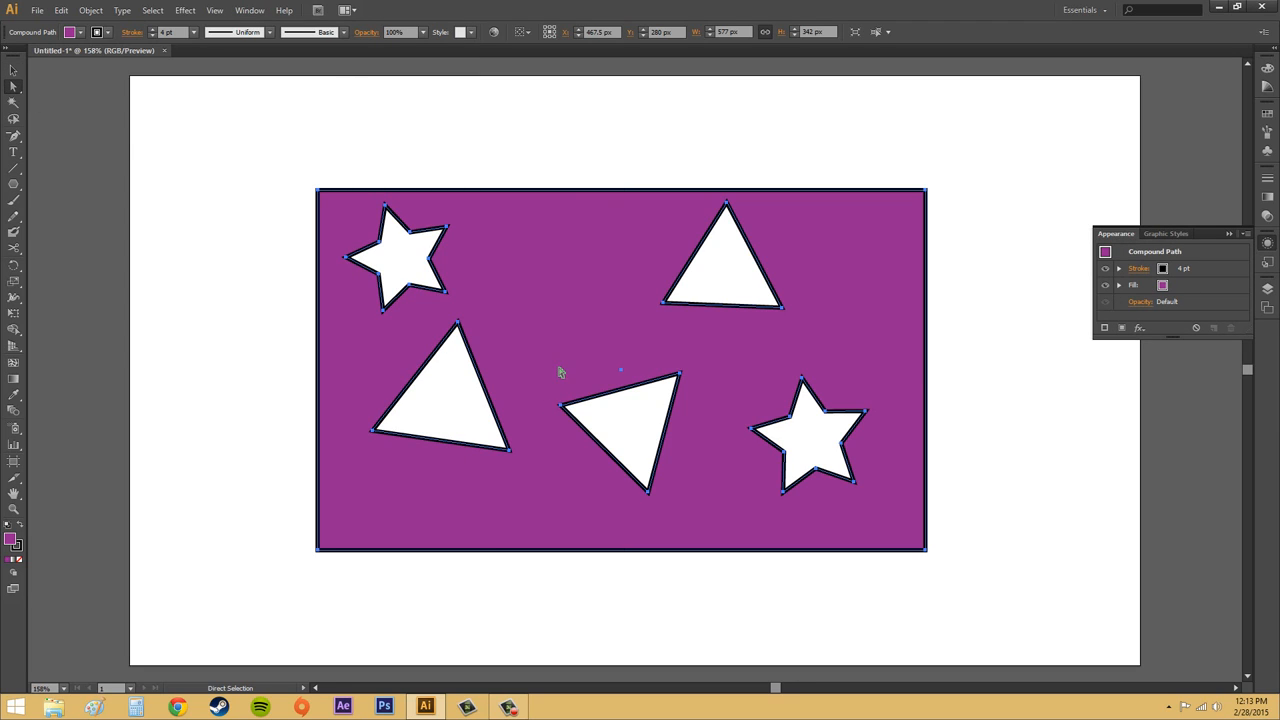
click(266, 246)
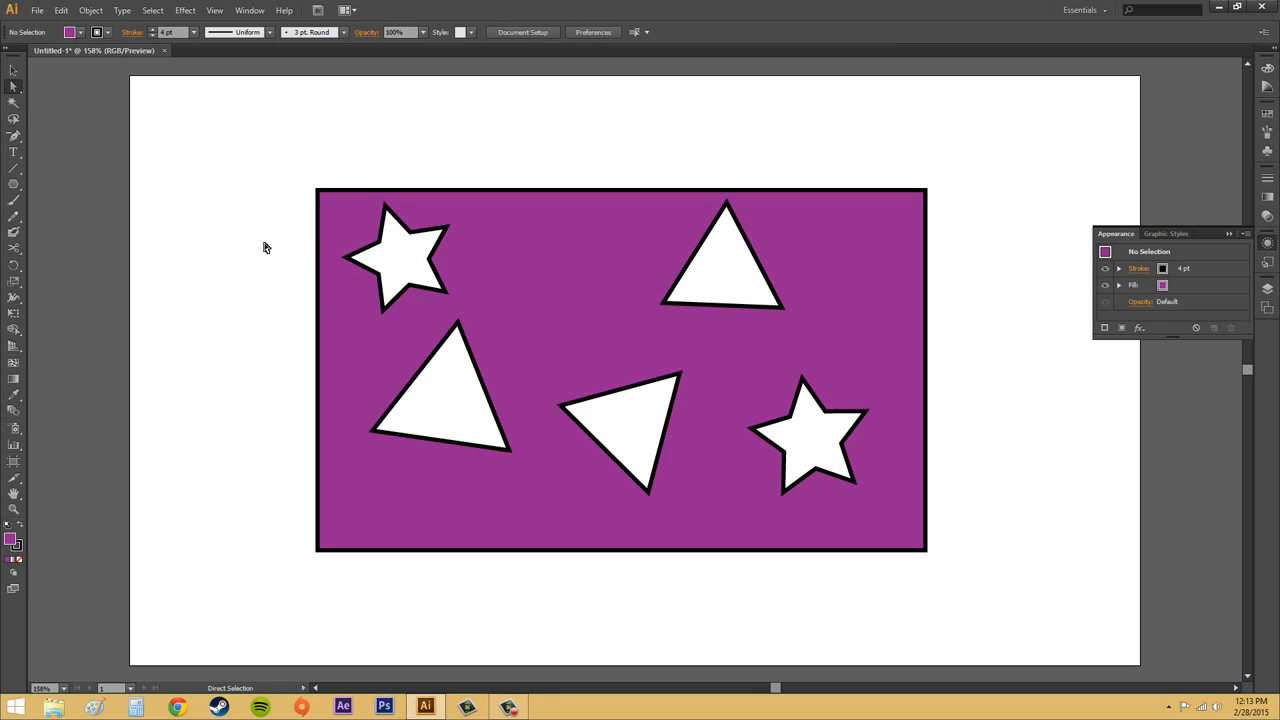
click(488, 393)
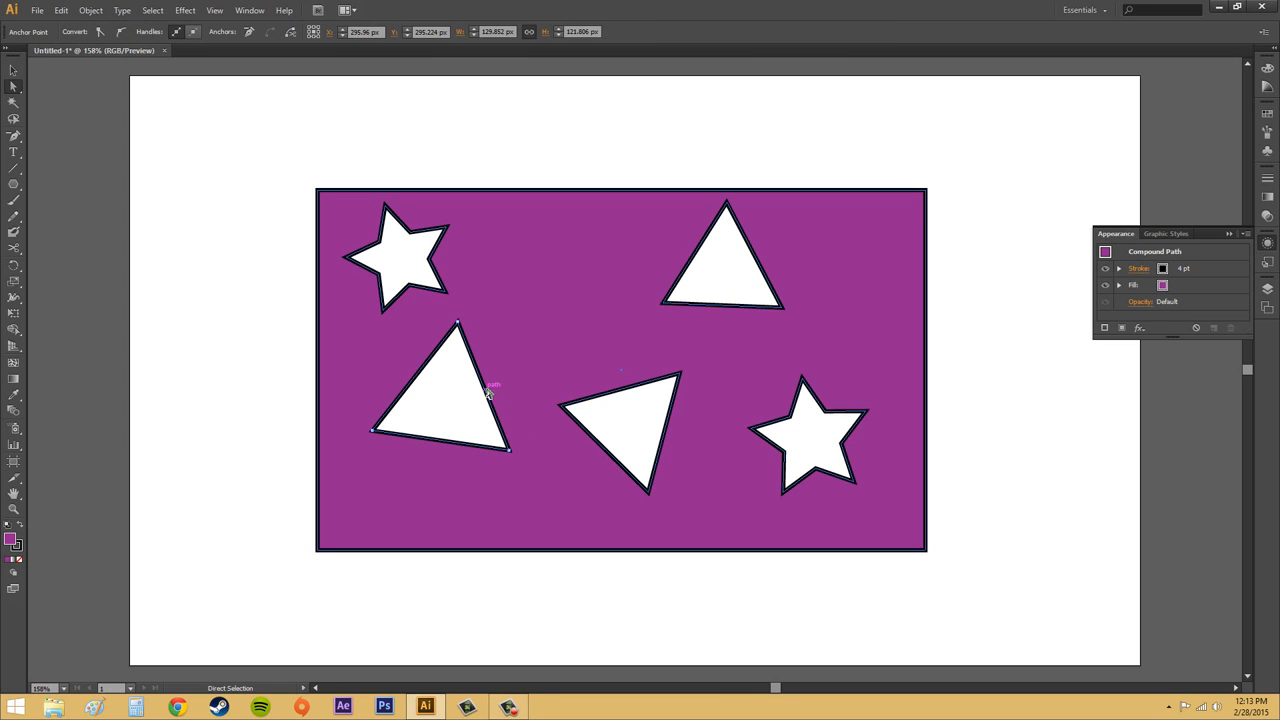
click(249, 10)
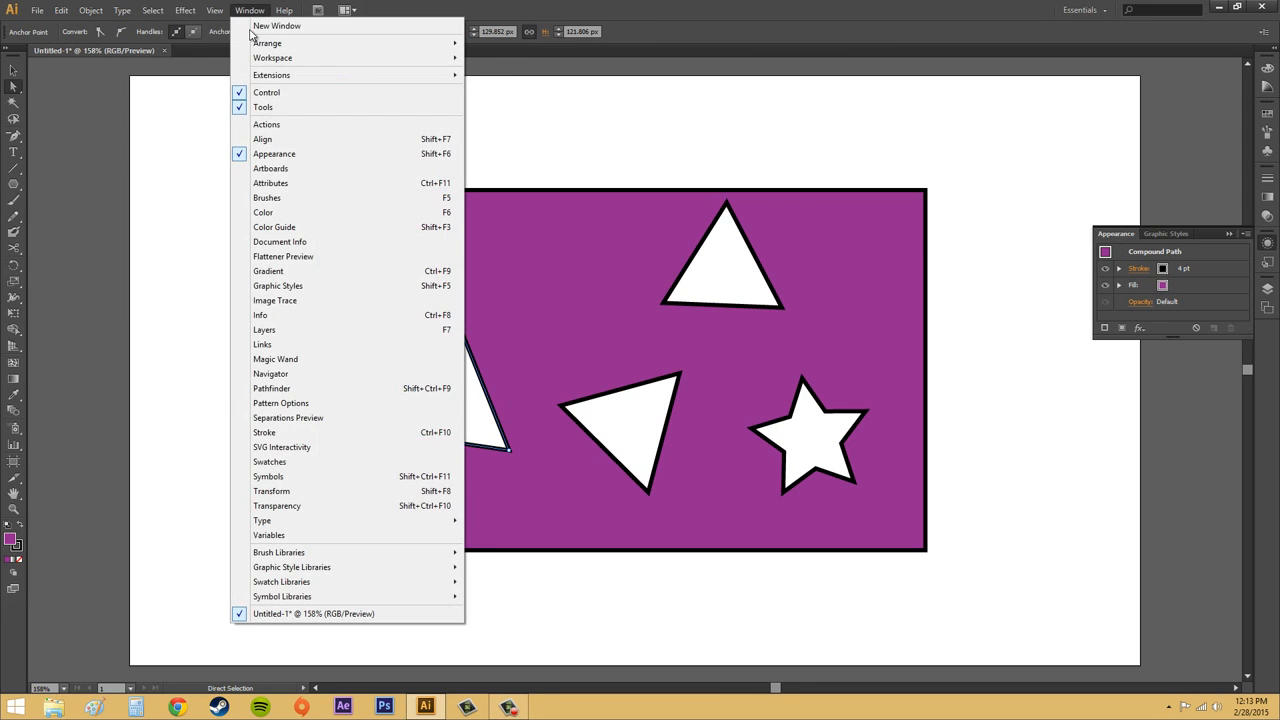
click(272, 183)
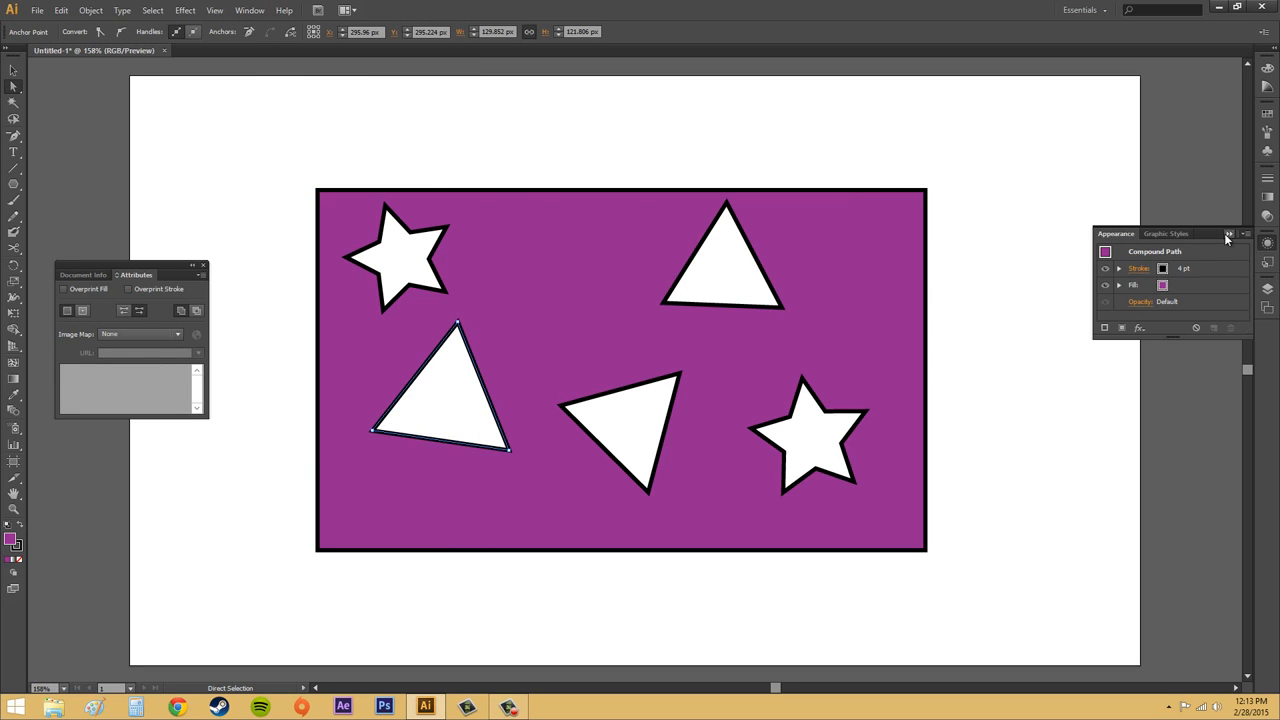
click(1227, 234)
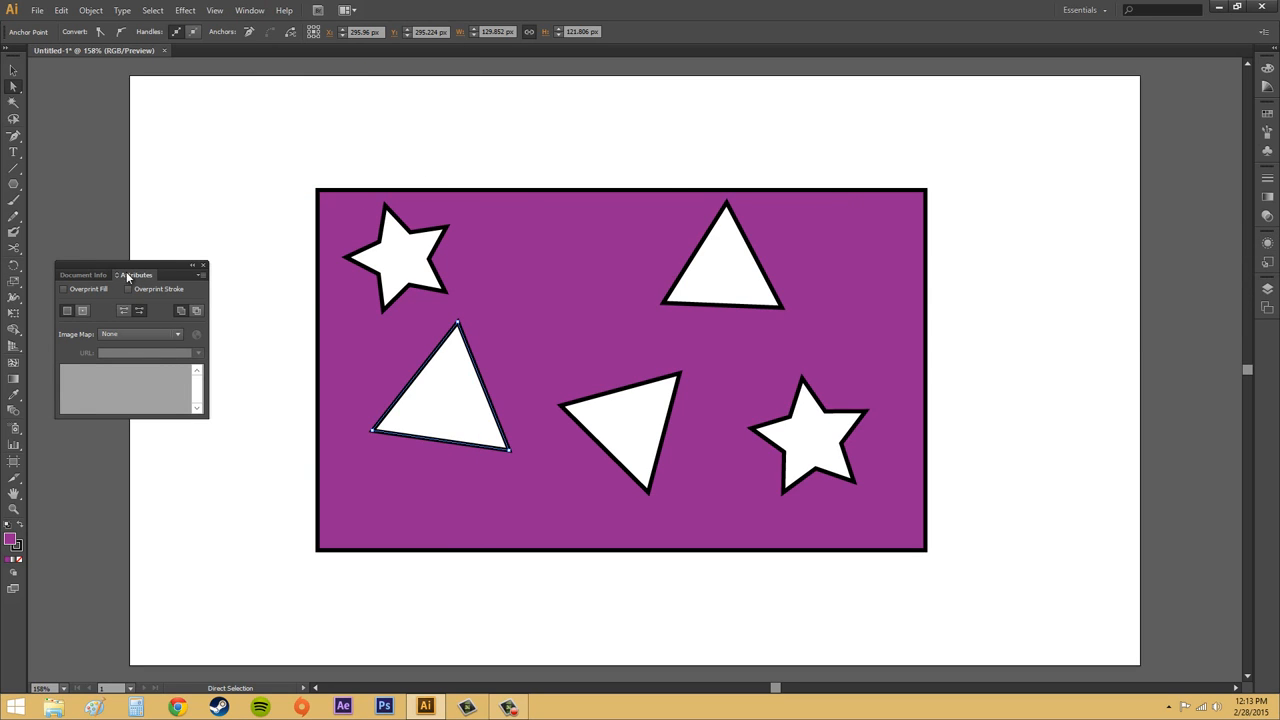
Reduce the Attributes display to overprint options only and restore the full set of options.
click(201, 275)
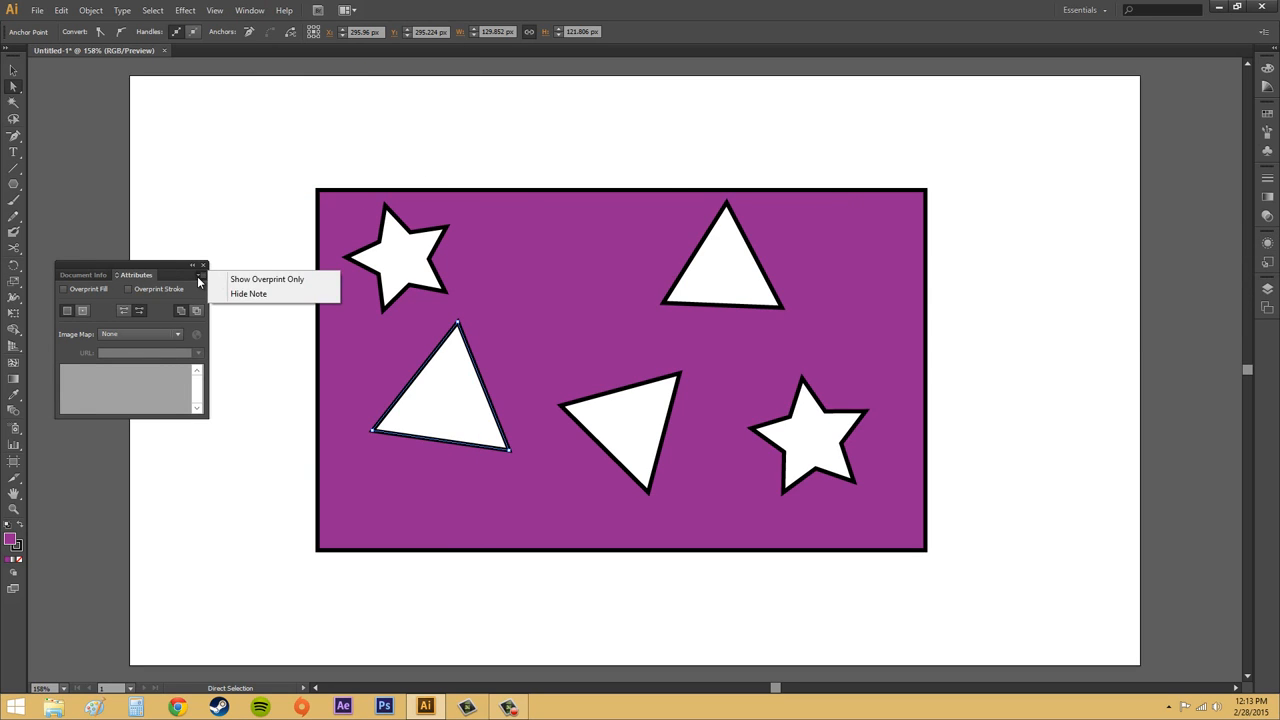
click(235, 279)
click(201, 275)
click(249, 283)
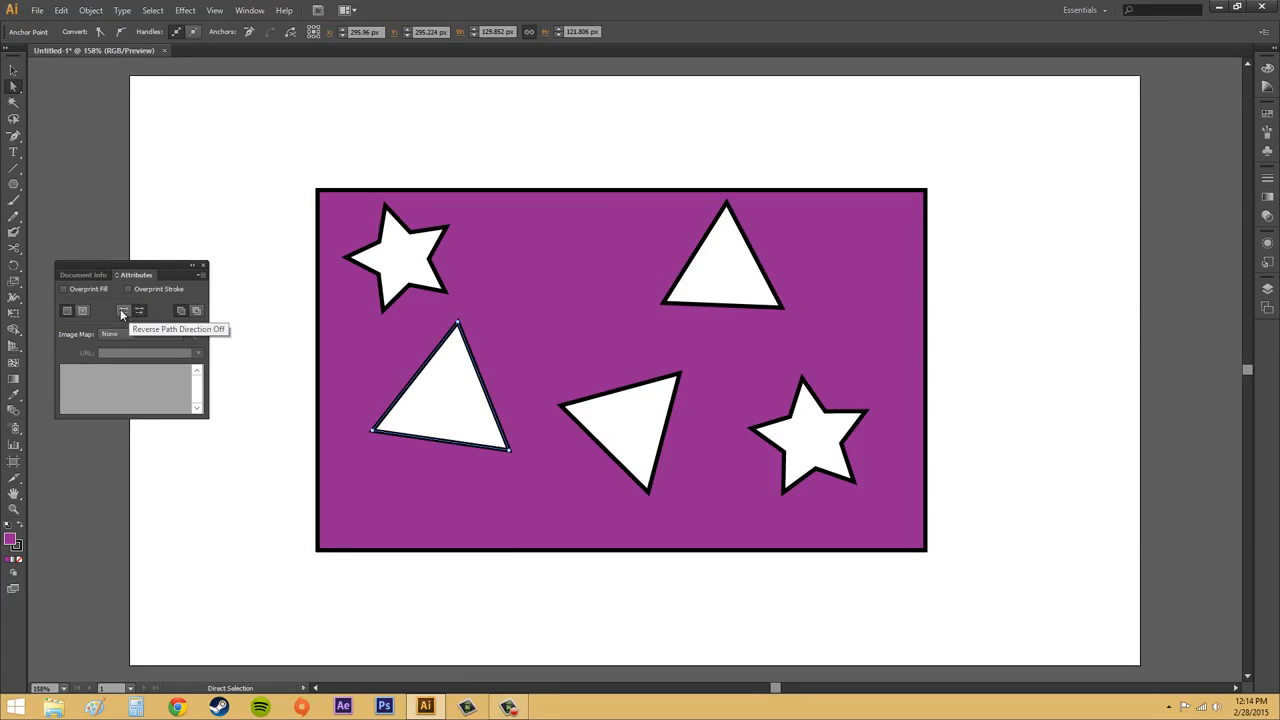
Fill the lower-left triangular hole by switching off Reverse Path Direction for its path, toggling the setting once to compare.
click(124, 312)
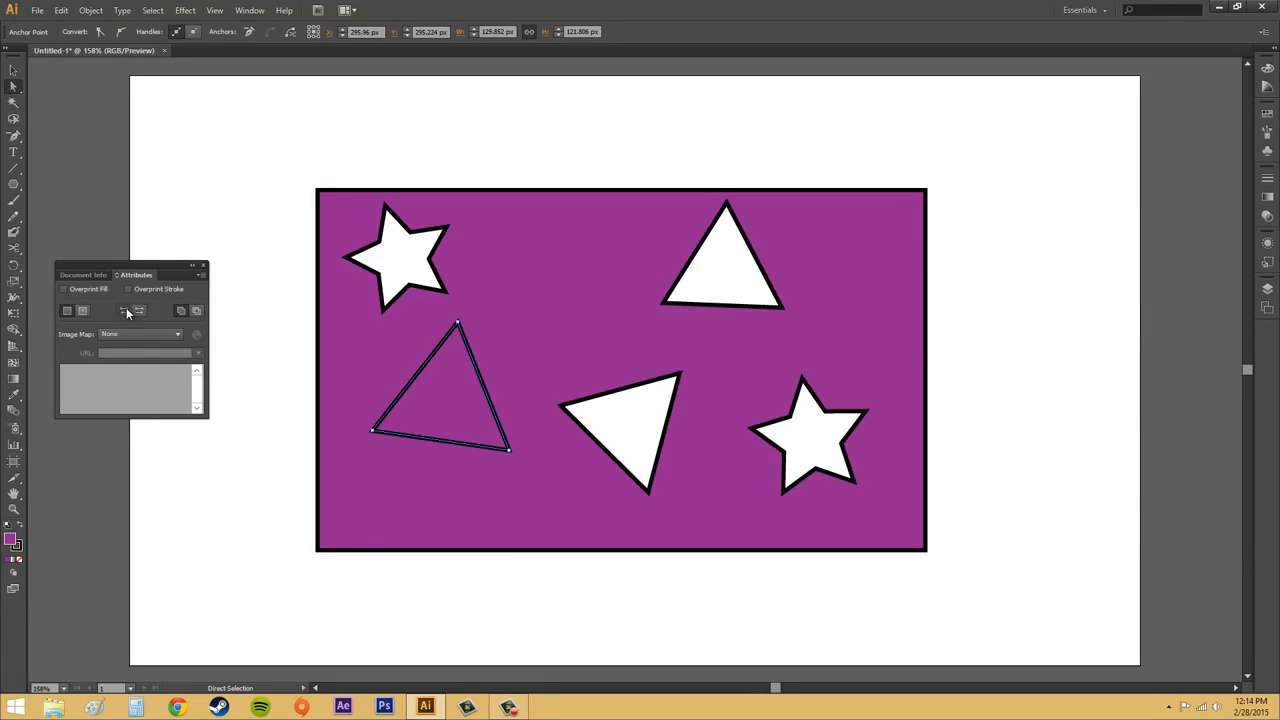
click(139, 311)
click(124, 311)
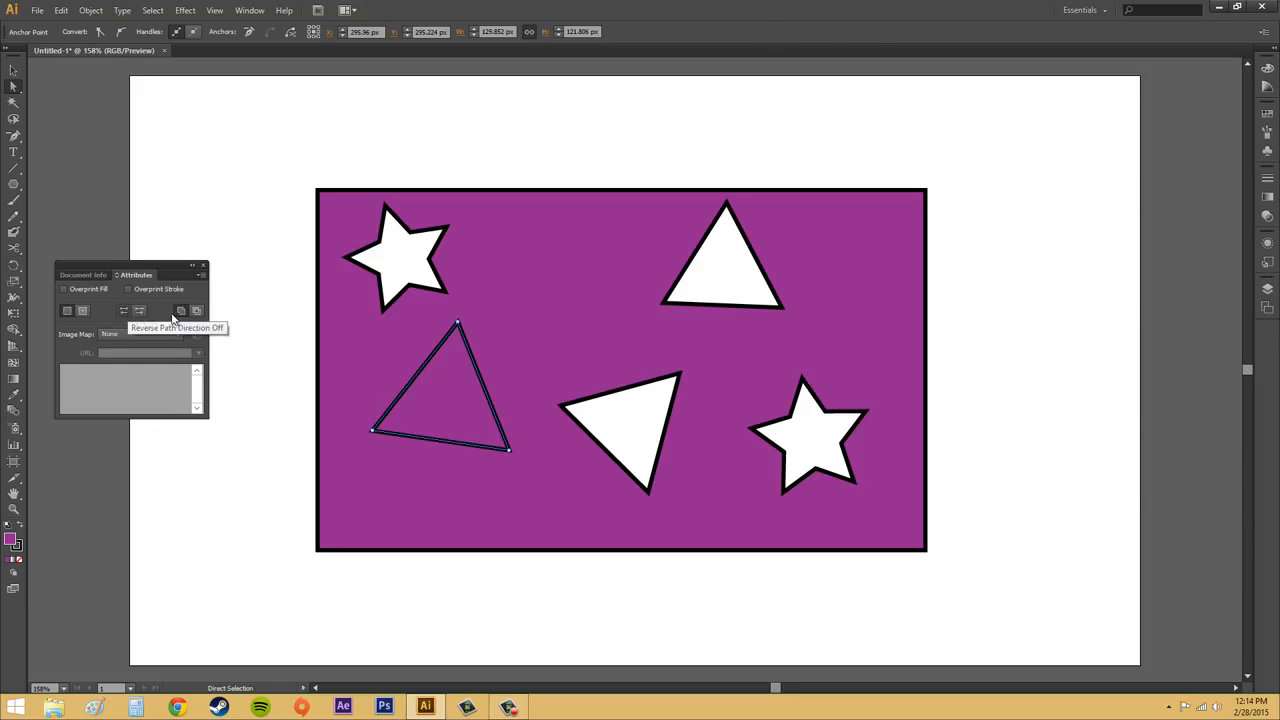
Fill all remaining star and triangle holes by switching off Reverse Path Direction for the whole compound path.
click(630, 305)
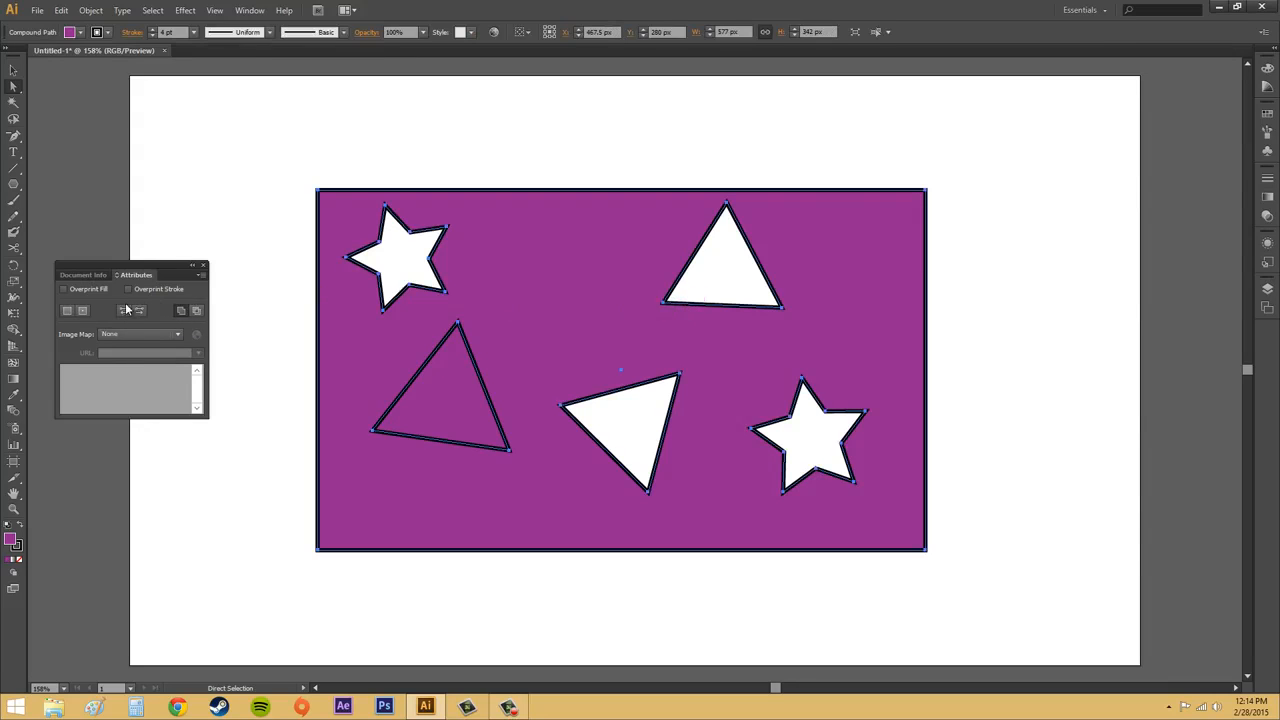
click(124, 311)
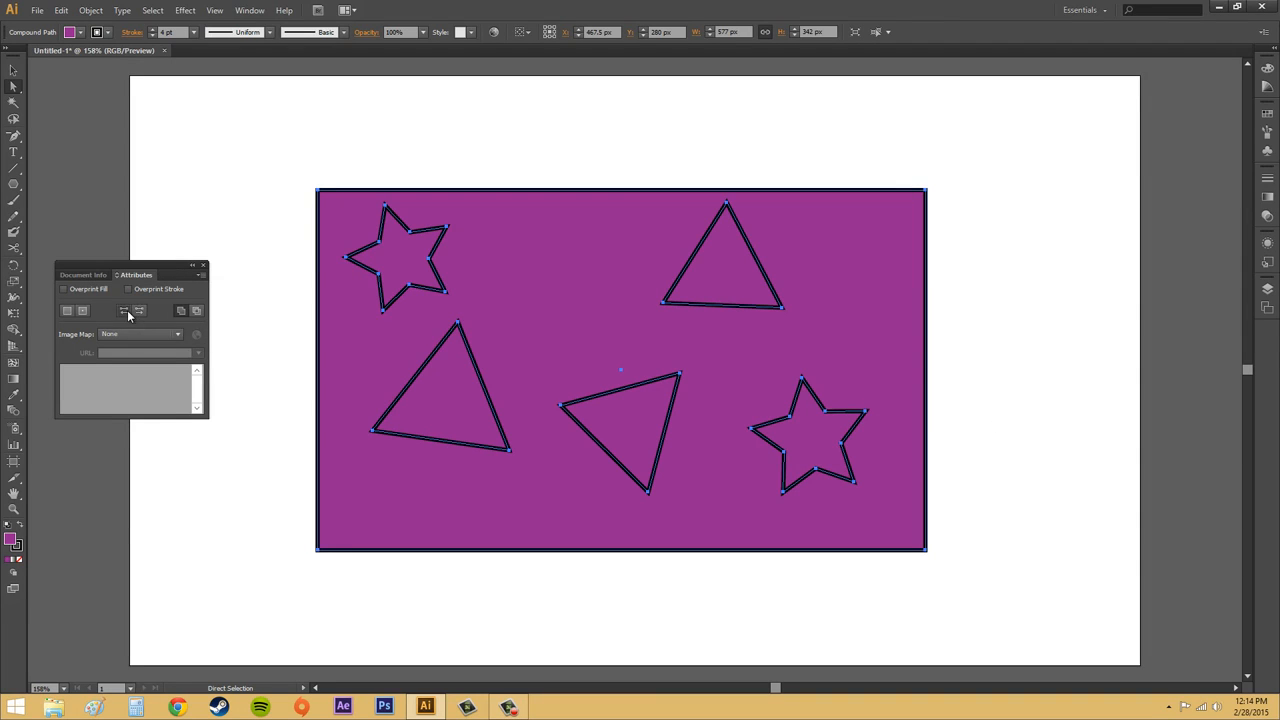
click(1009, 366)
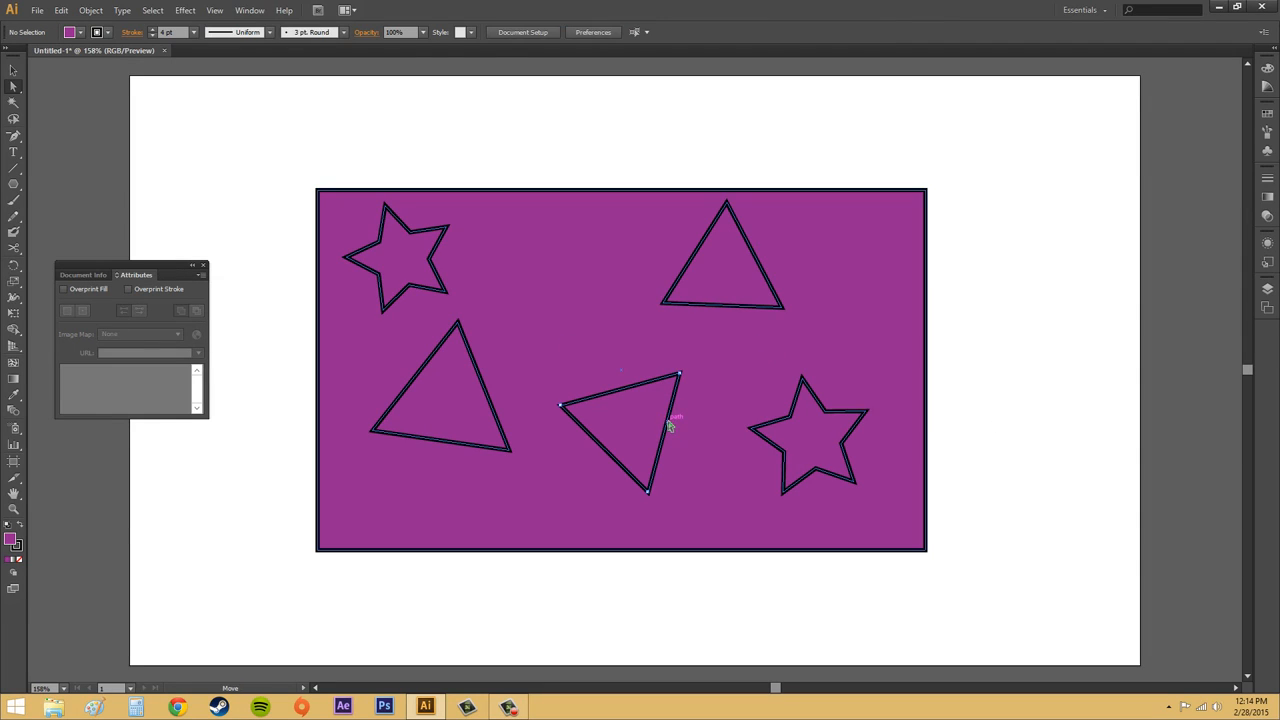
Switch Reverse Path Direction on and back off for the centre triangle's path only, and clear the selection.
click(672, 424)
click(139, 313)
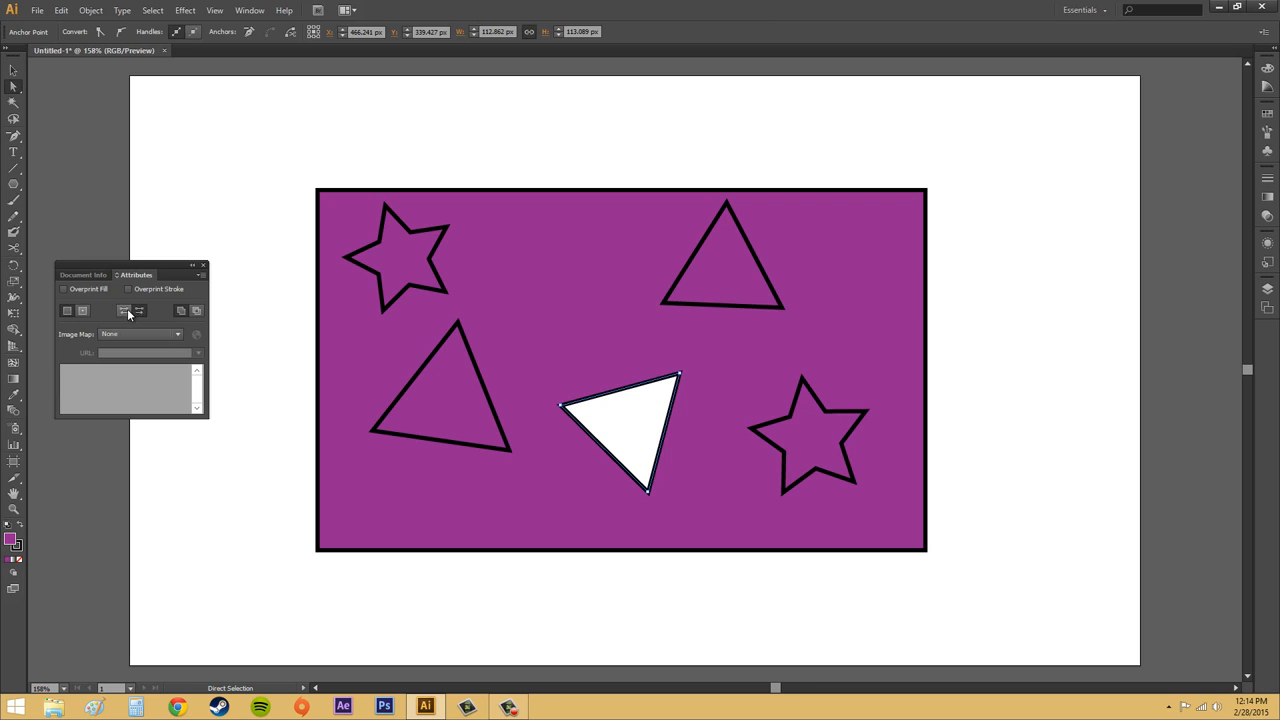
click(127, 308)
click(988, 301)
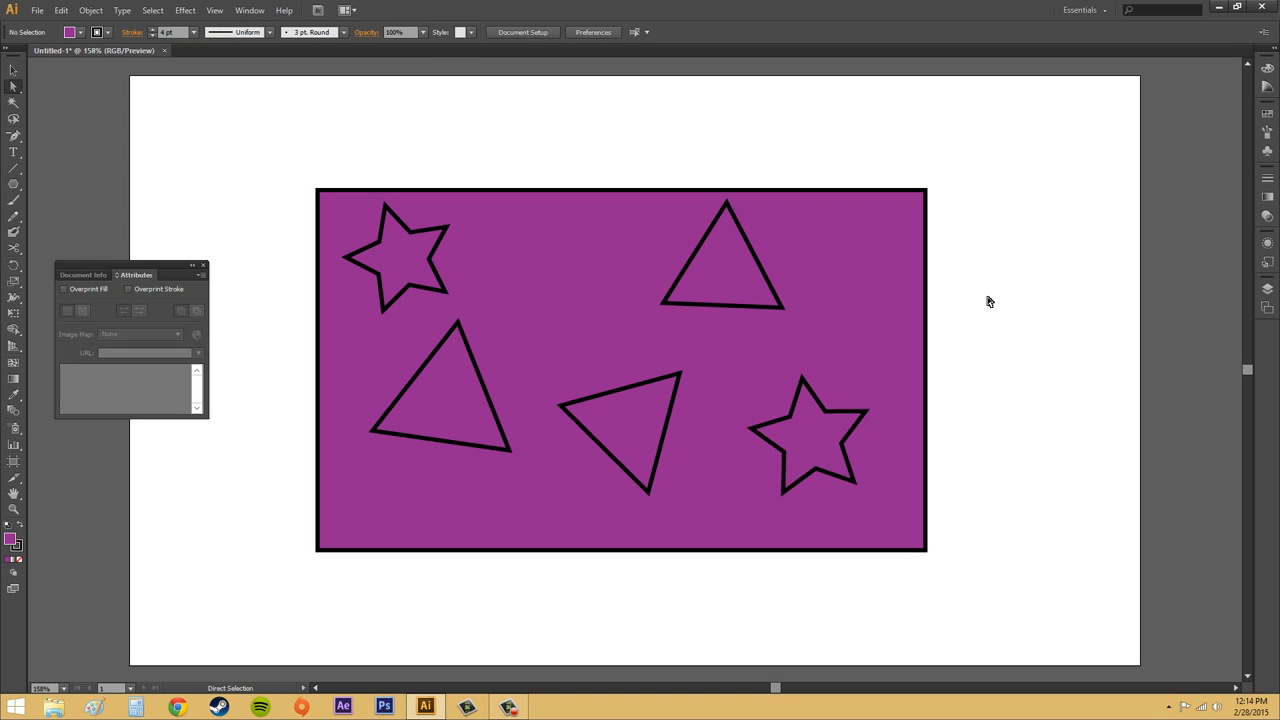
Close the Attributes options, select only the centre triangle's path, and show its Attributes again.
click(203, 267)
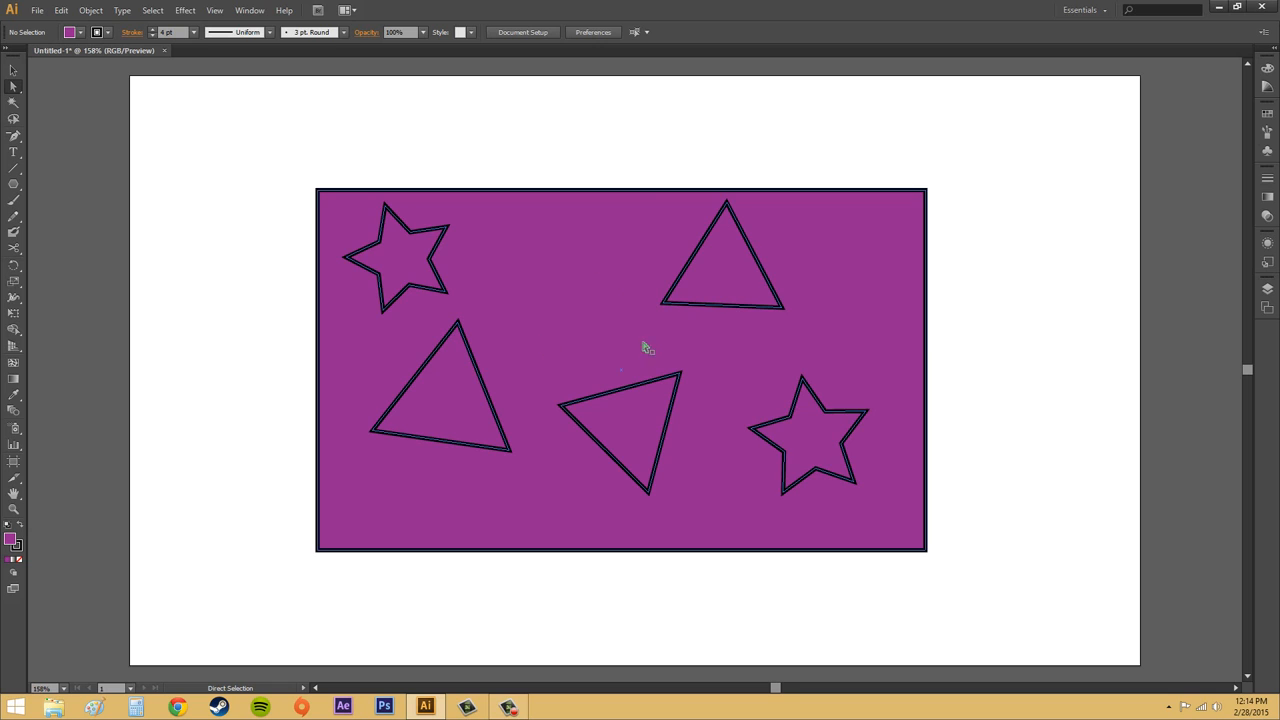
click(627, 389)
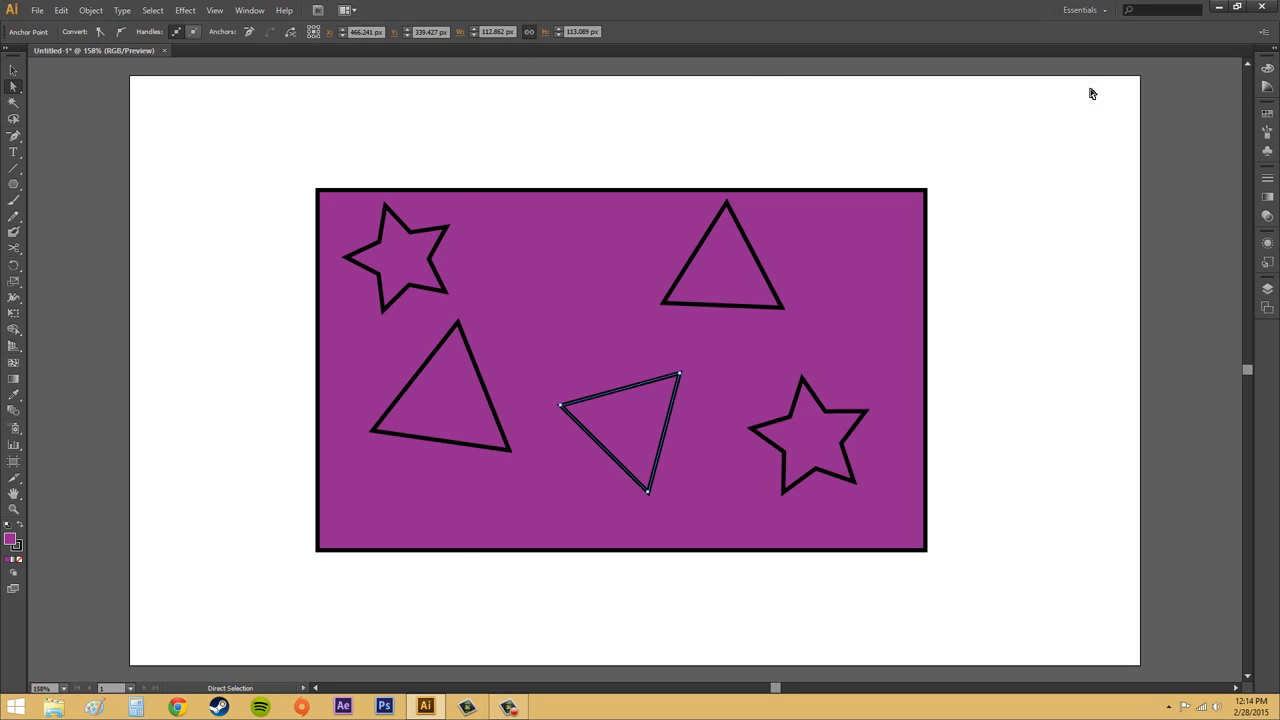
click(249, 10)
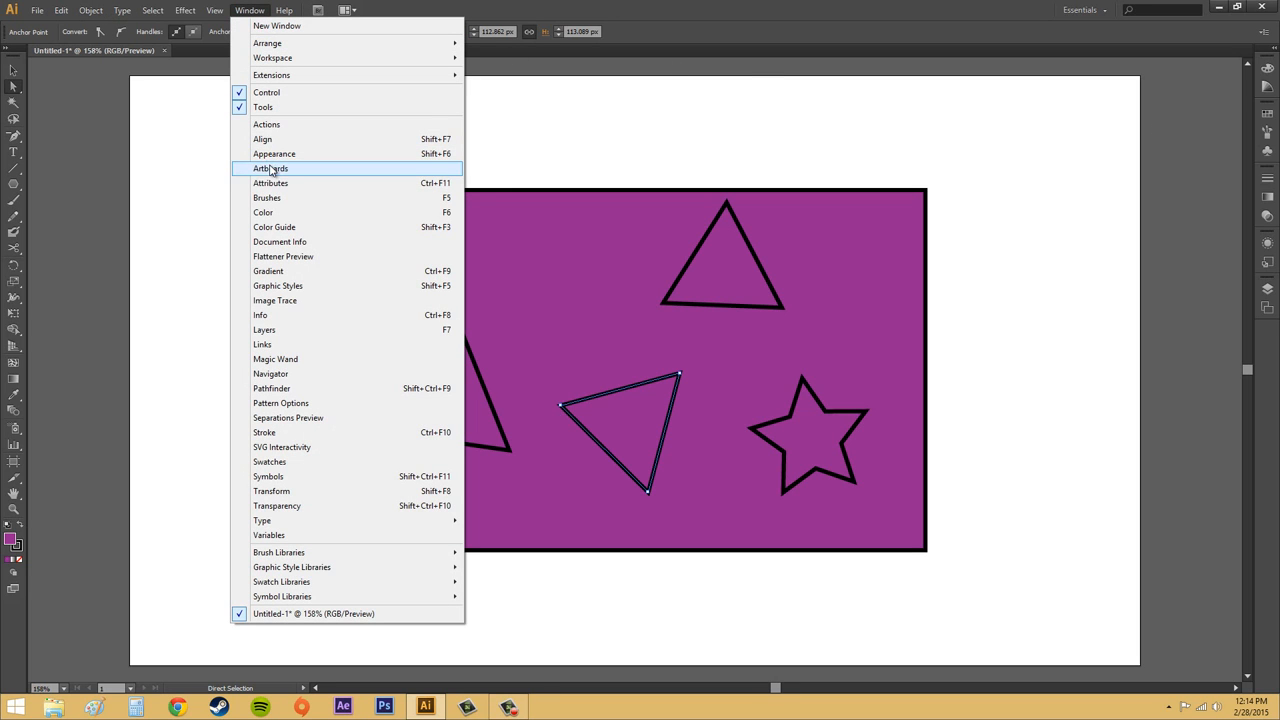
click(273, 183)
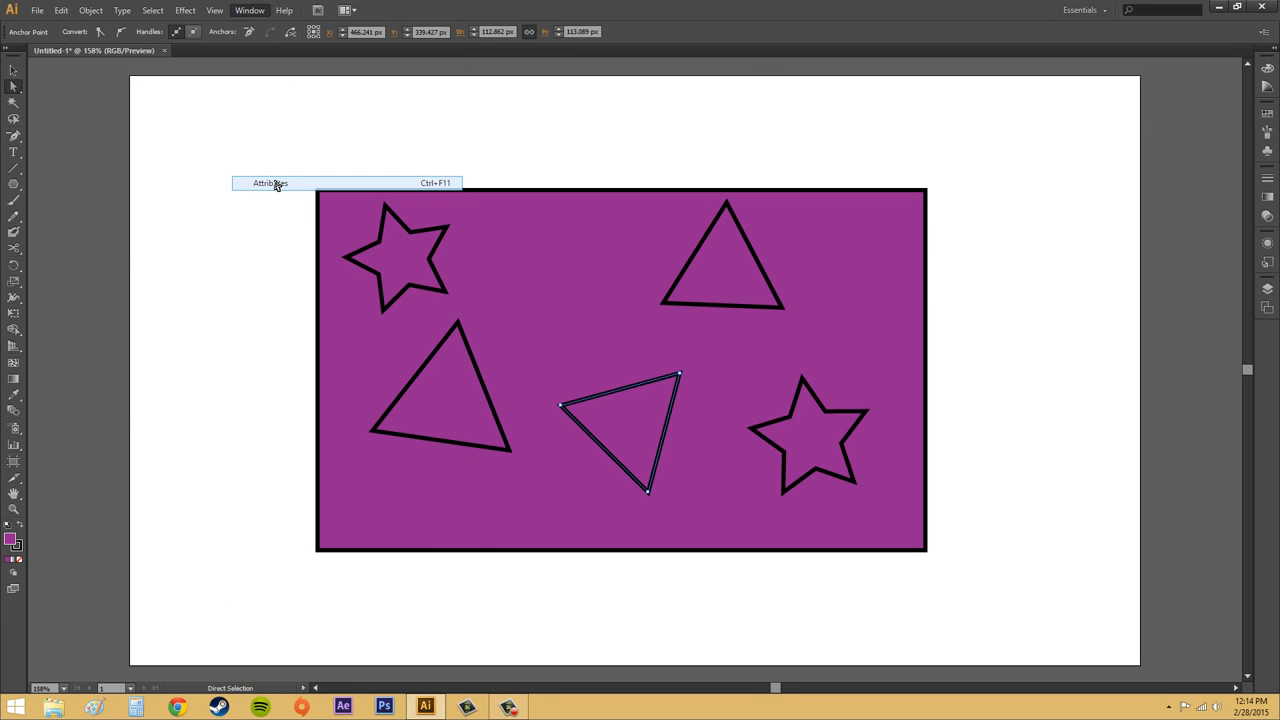
Select the whole compound path, toggle its Reverse Path Direction on and off, and nudge it 4 px right to X 471.5 px.
click(380, 212)
drag(278, 143, 998, 592)
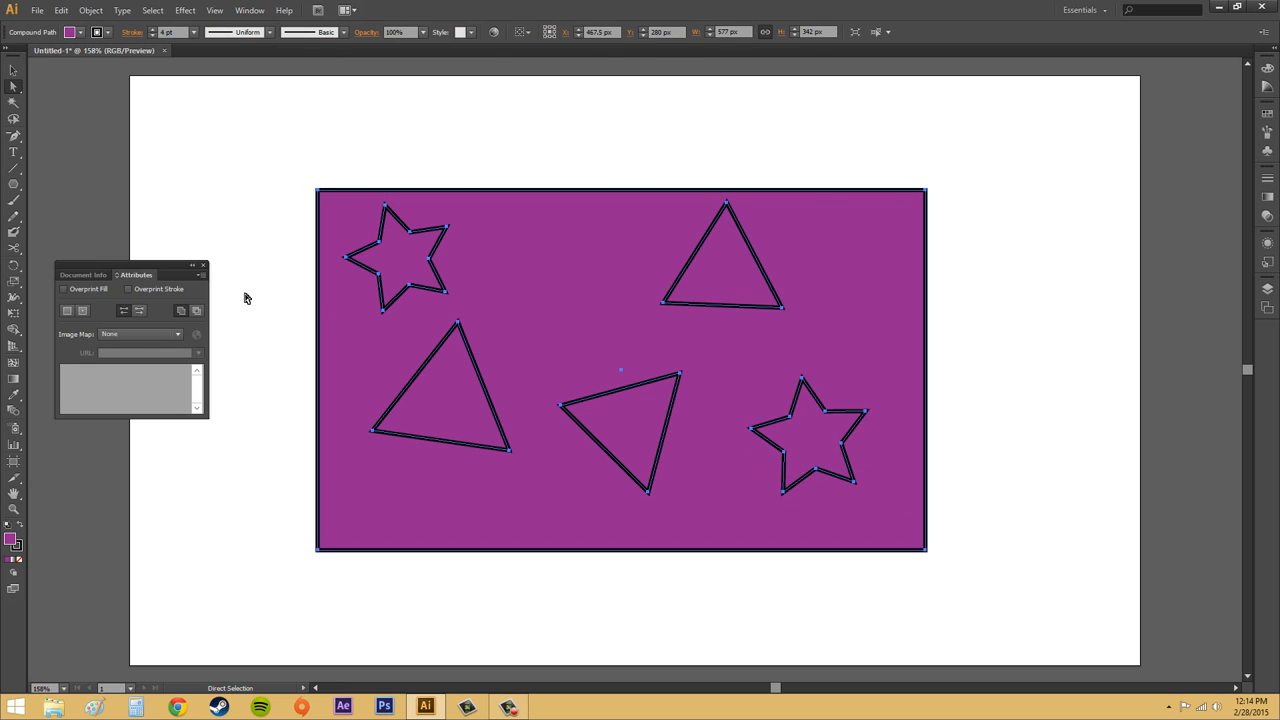
click(139, 312)
click(124, 311)
key(Right)
key(Right)
key(Right)
key(Right)
click(503, 182)
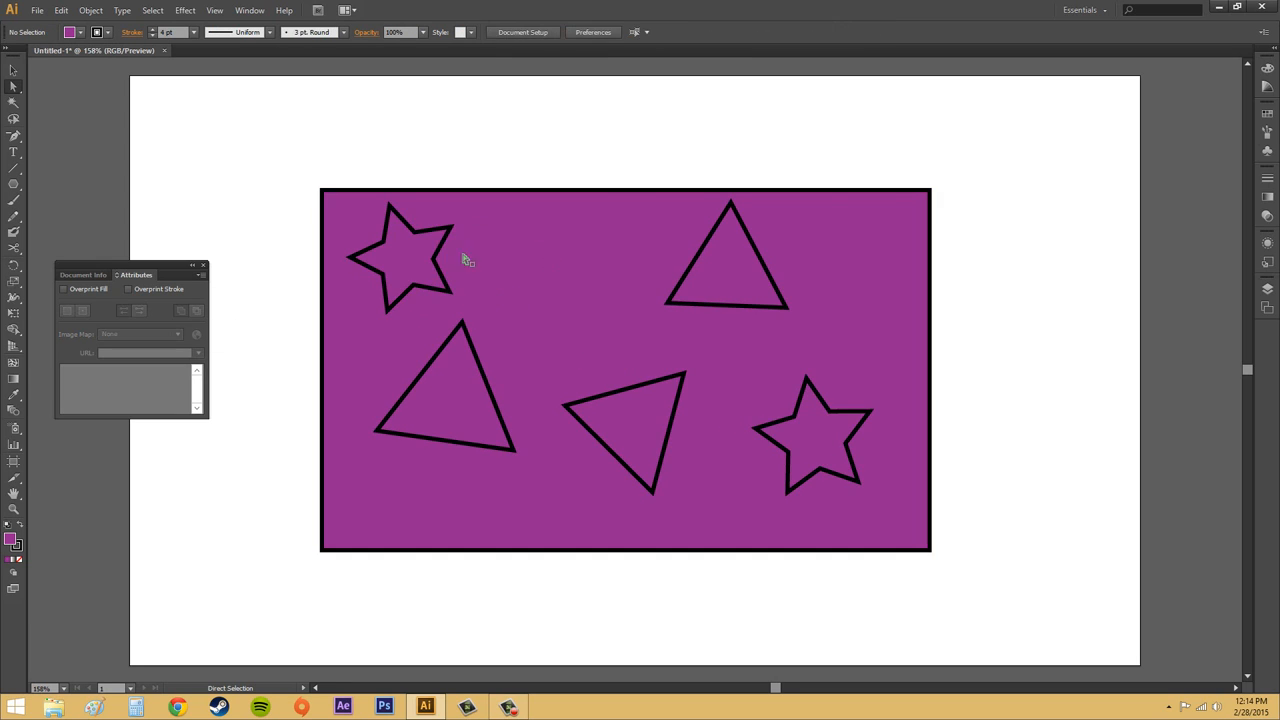
Cut out both stars and all three triangles by switching on Reverse Path Direction for their paths, and close the Attributes options.
click(440, 264)
shift+click(477, 362)
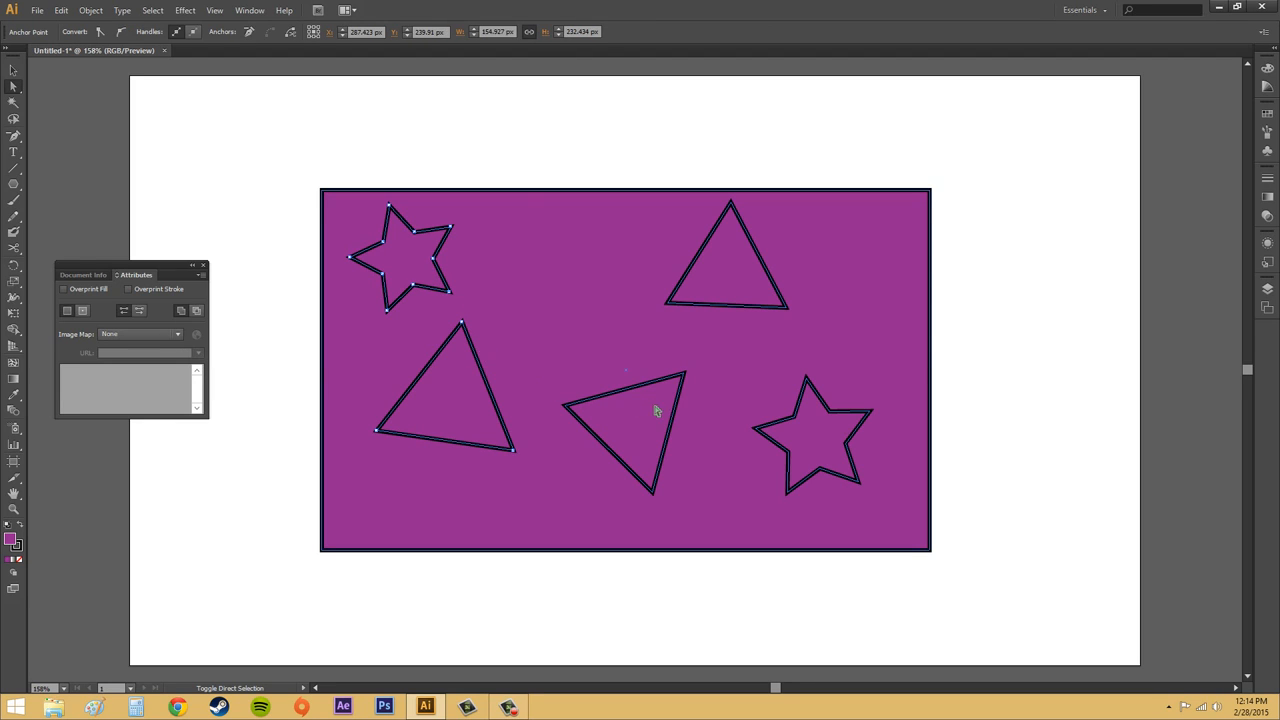
shift+click(649, 394)
shift+click(727, 303)
shift+click(798, 413)
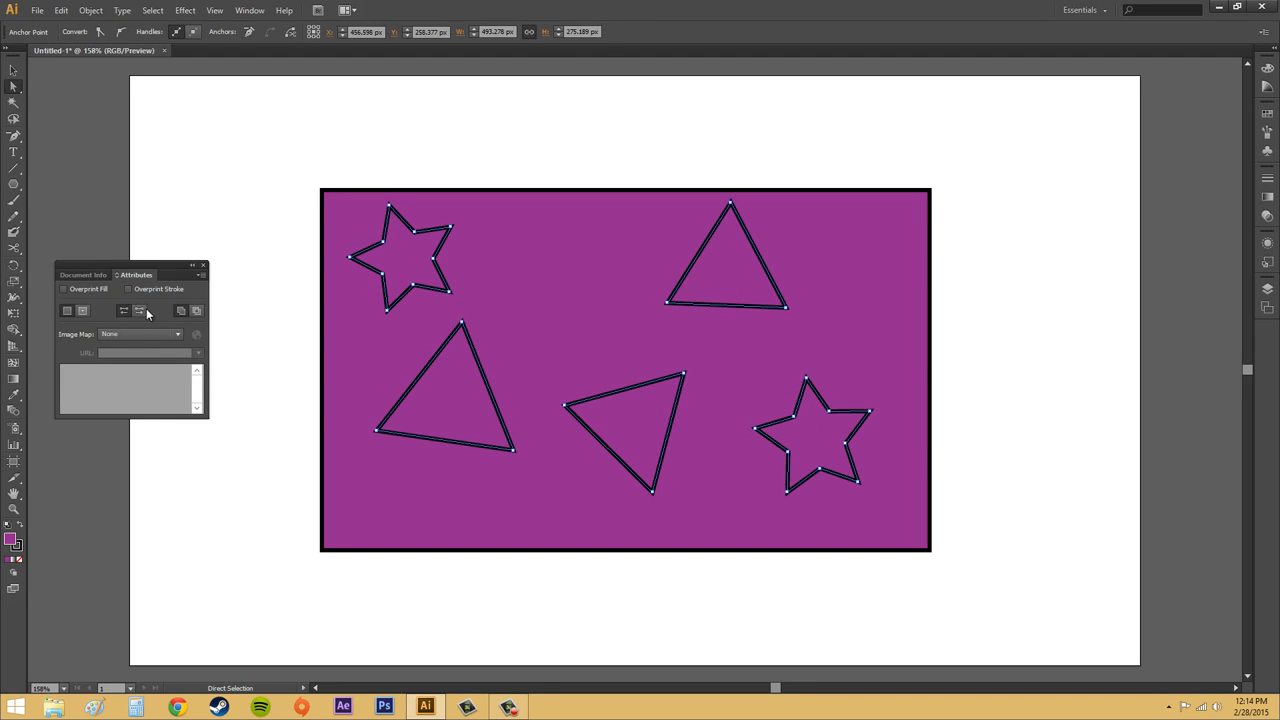
click(140, 313)
click(988, 294)
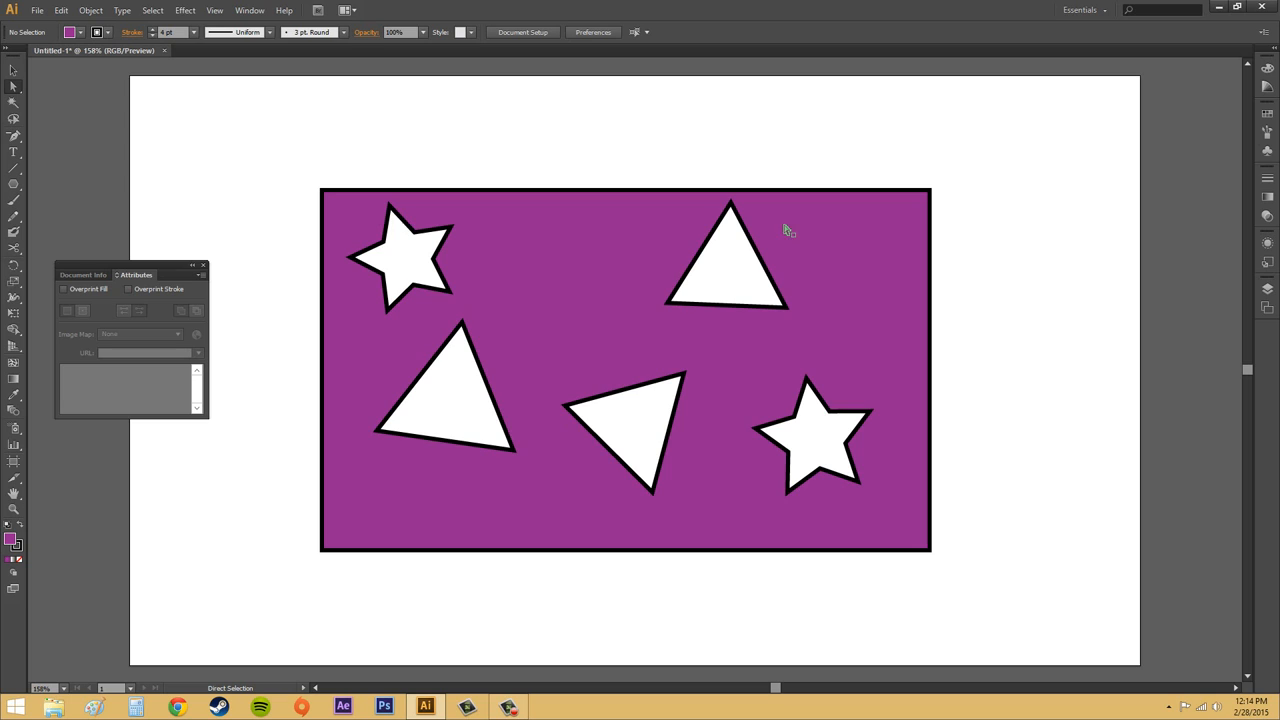
click(200, 264)
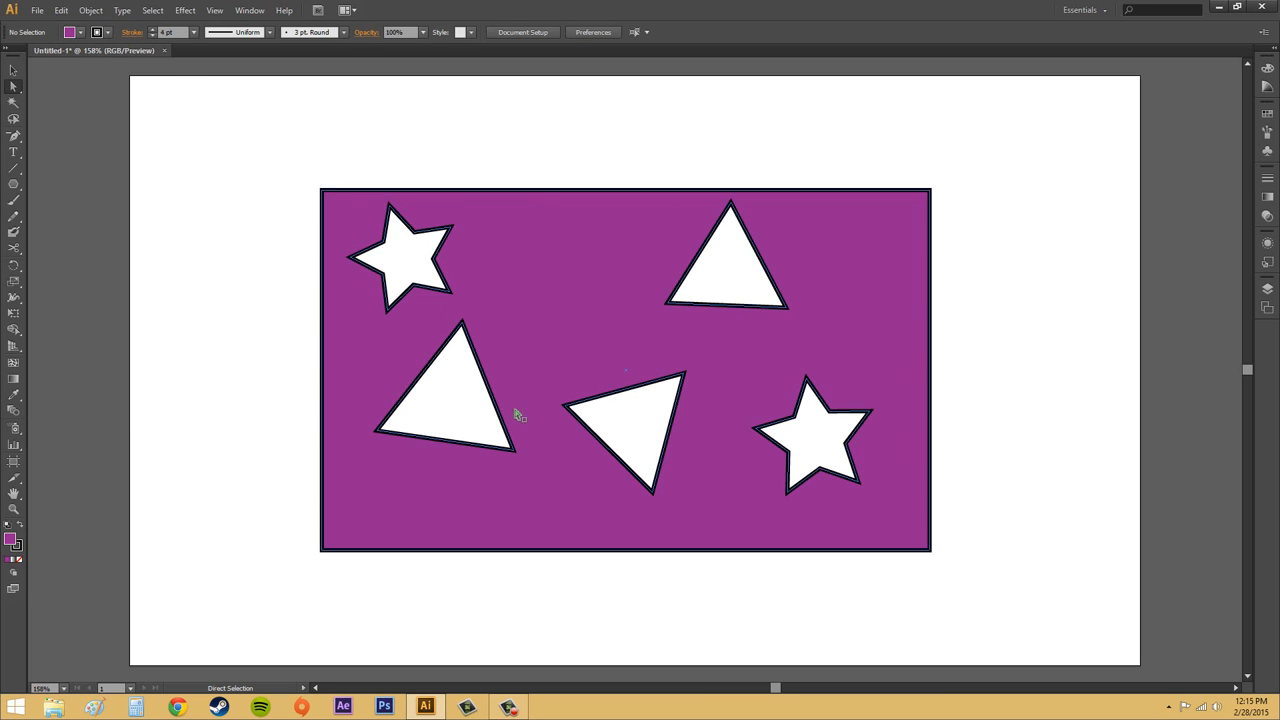
Select only the centre triangle's path and check which Compound Path commands are available for it.
click(674, 411)
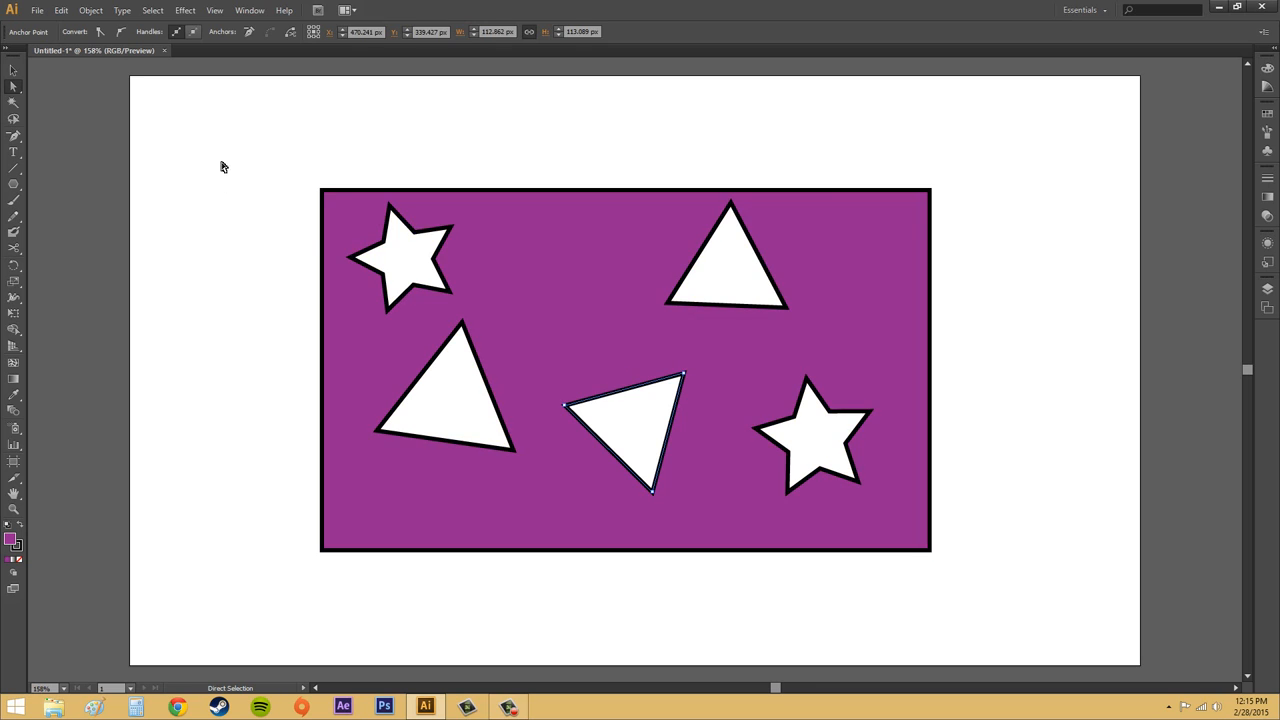
click(100, 10)
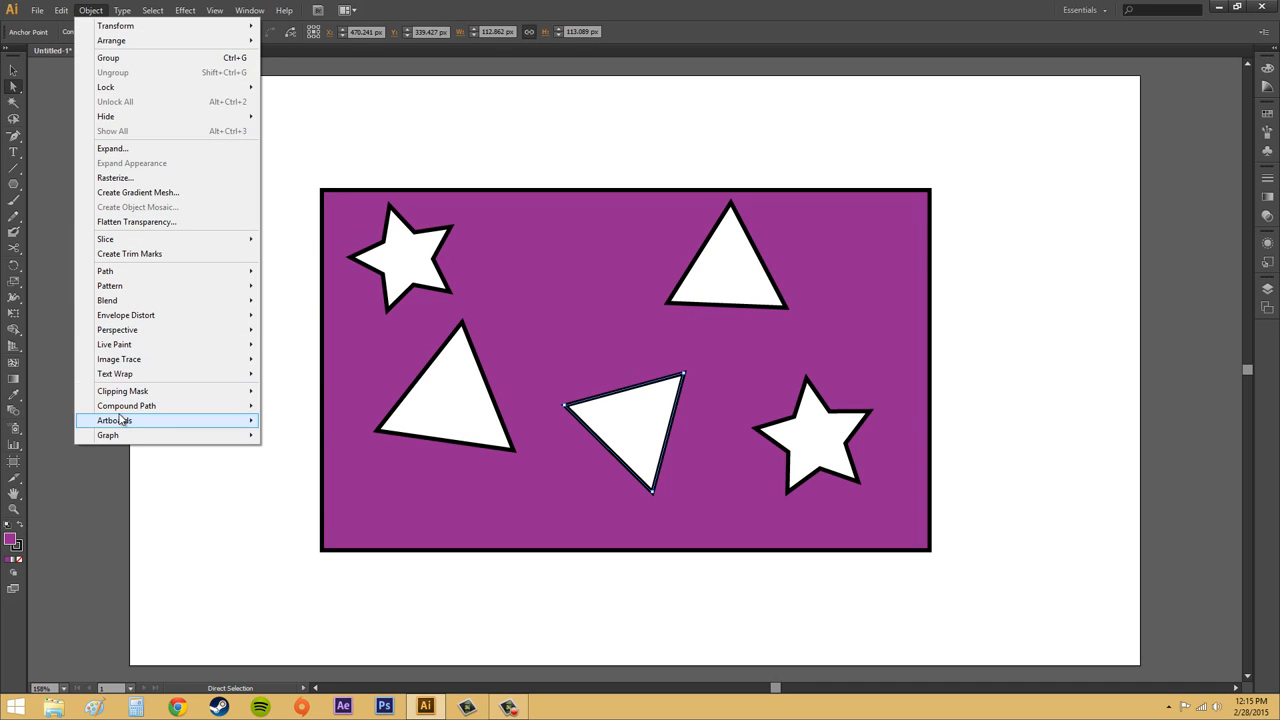
mouse_move(122, 409)
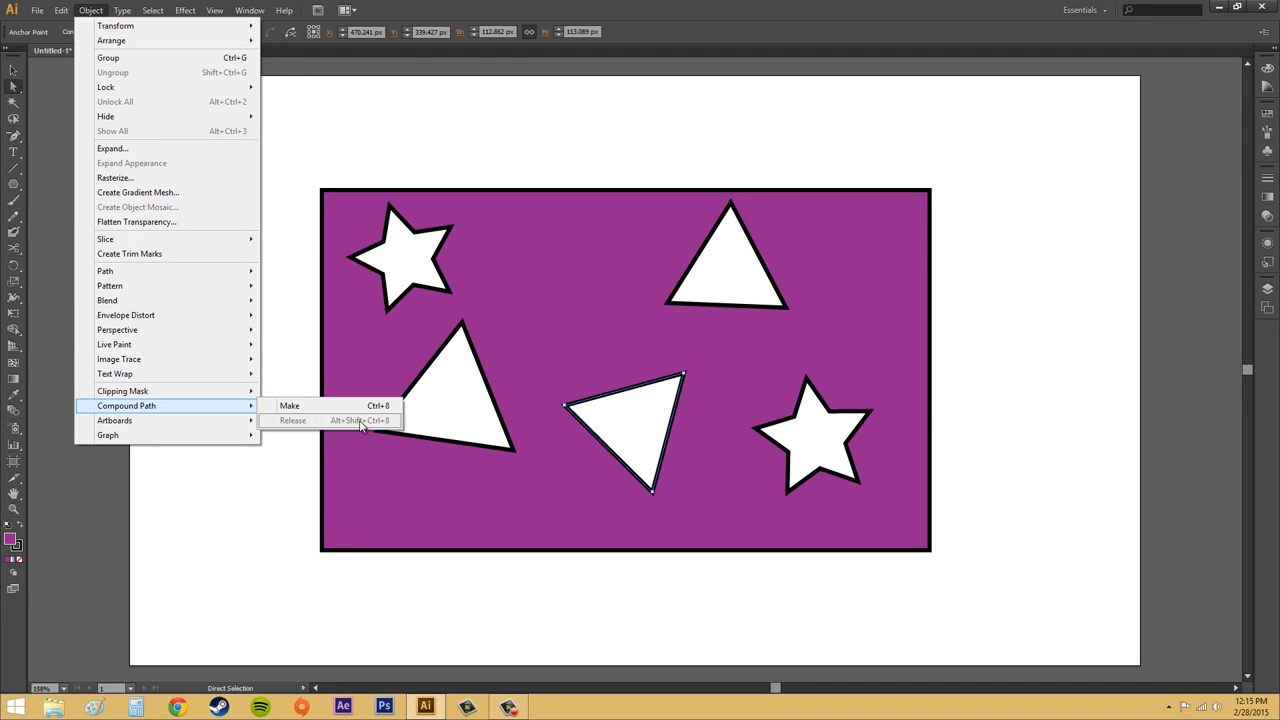
click(462, 185)
Select the entire artwork, release the compound path into separate paths, and clear the selection.
key(ctrl+a)
key(ctrl+8)
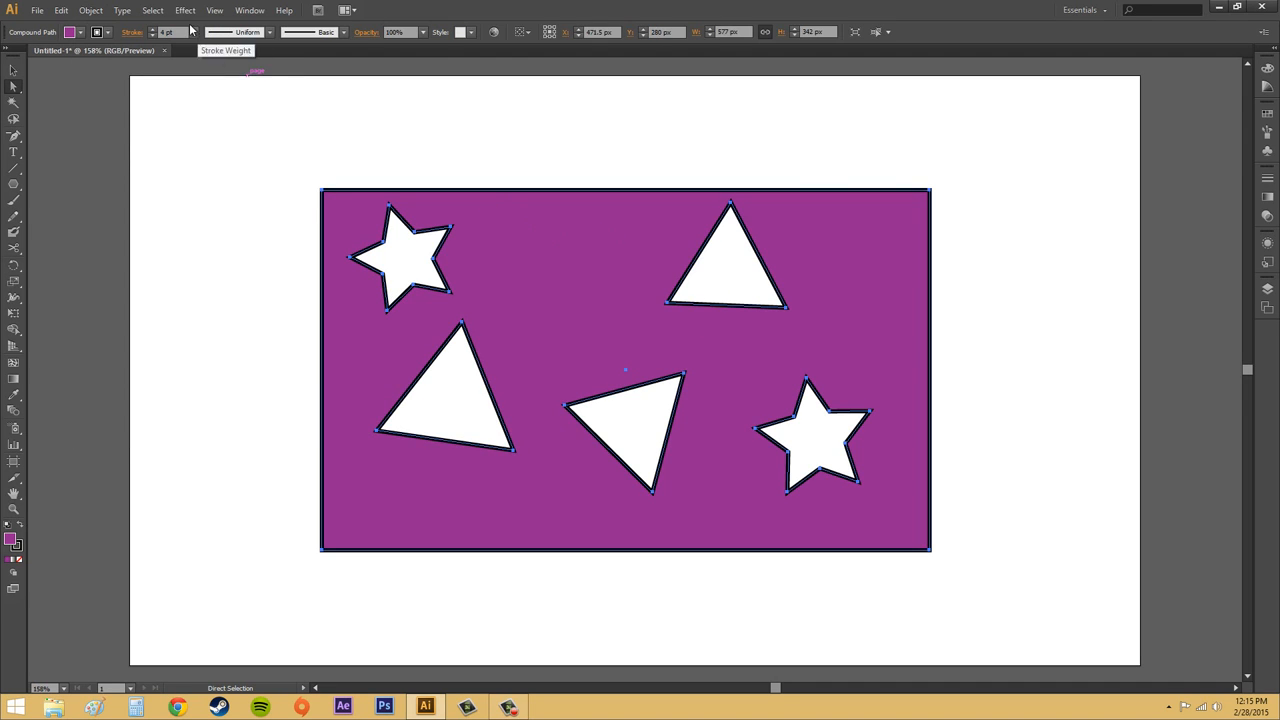
click(91, 10)
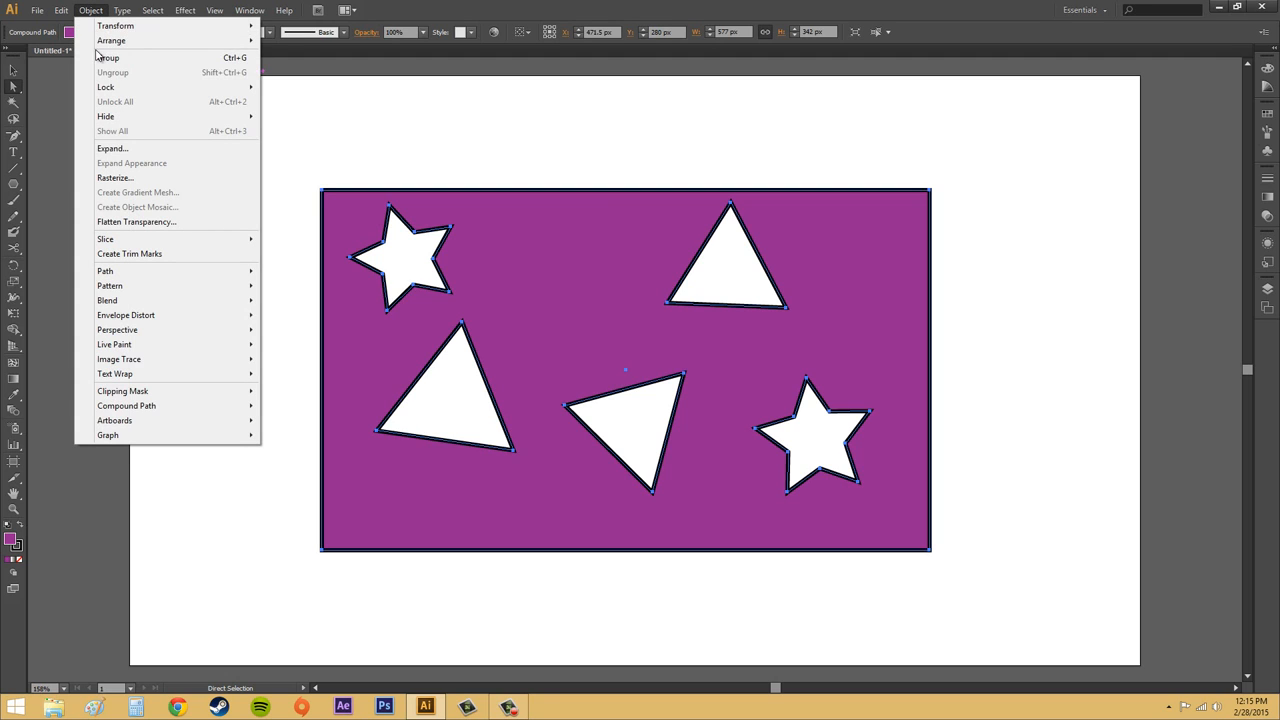
mouse_move(142, 408)
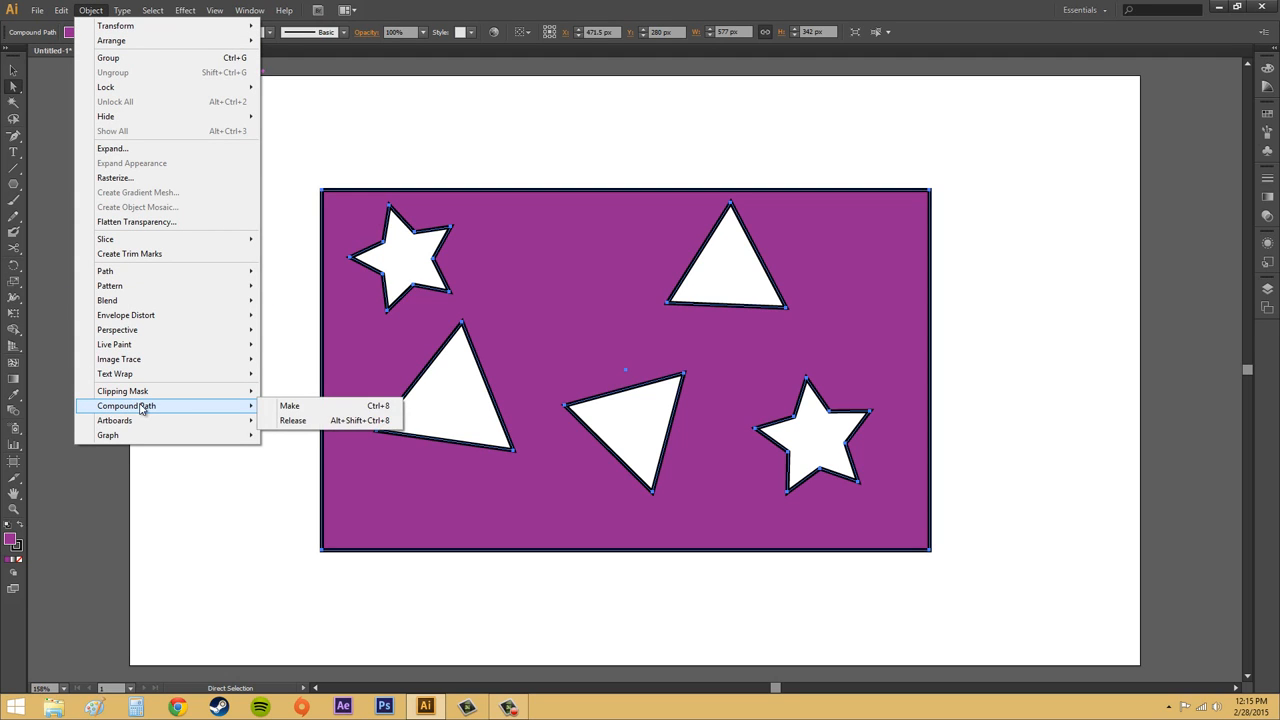
click(338, 421)
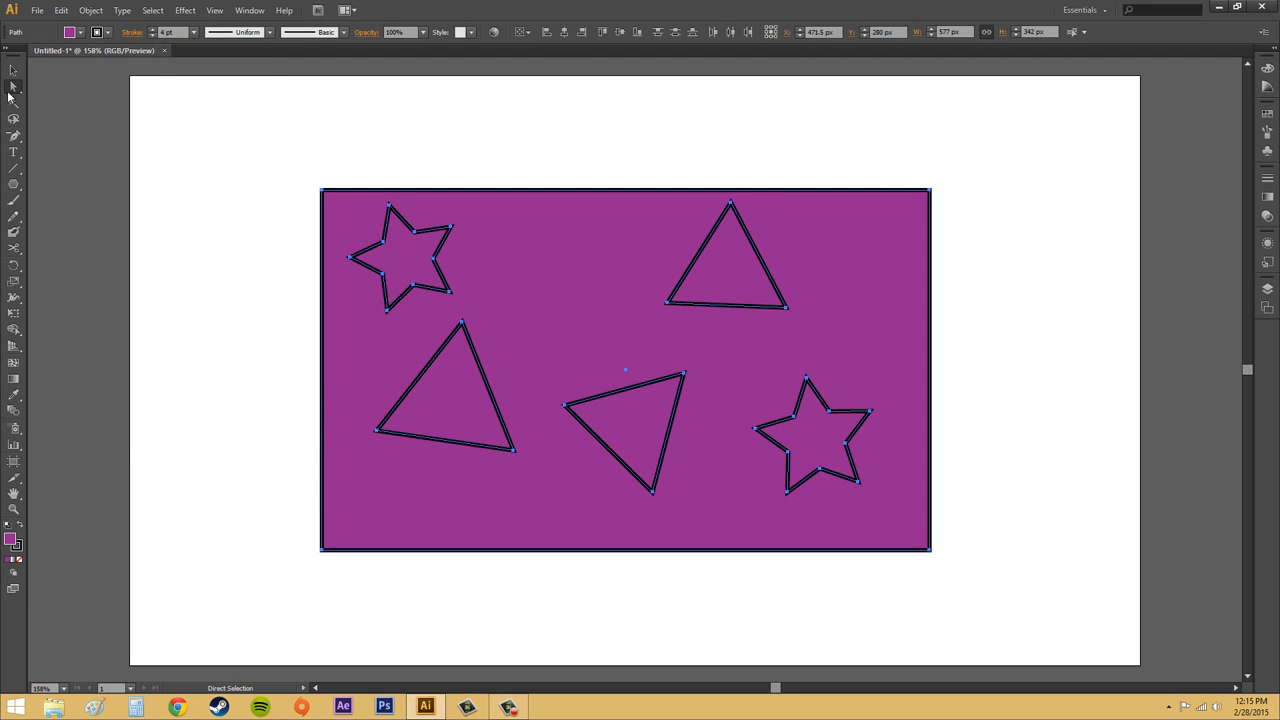
click(13, 69)
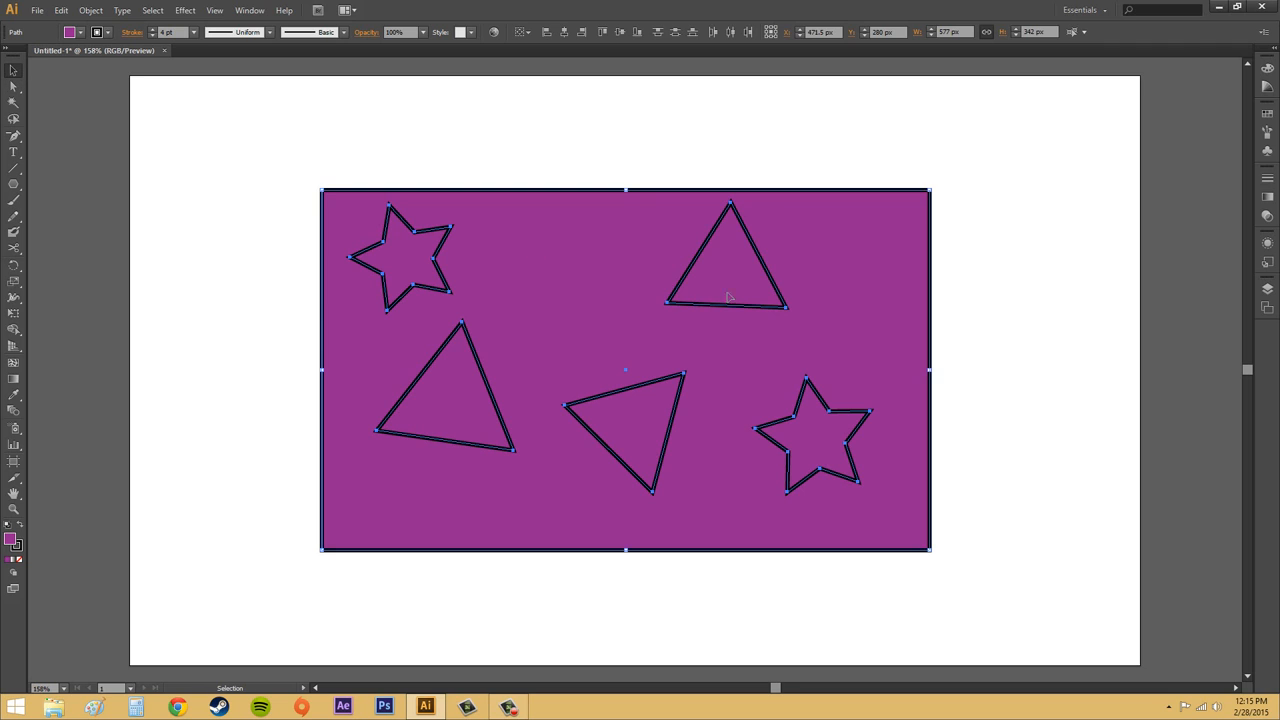
click(1032, 303)
Isolate the upper-right triangle, leave isolation, move it outside the rectangle to about X 864 px, Y 113 px, and undo the move.
double_click(772, 268)
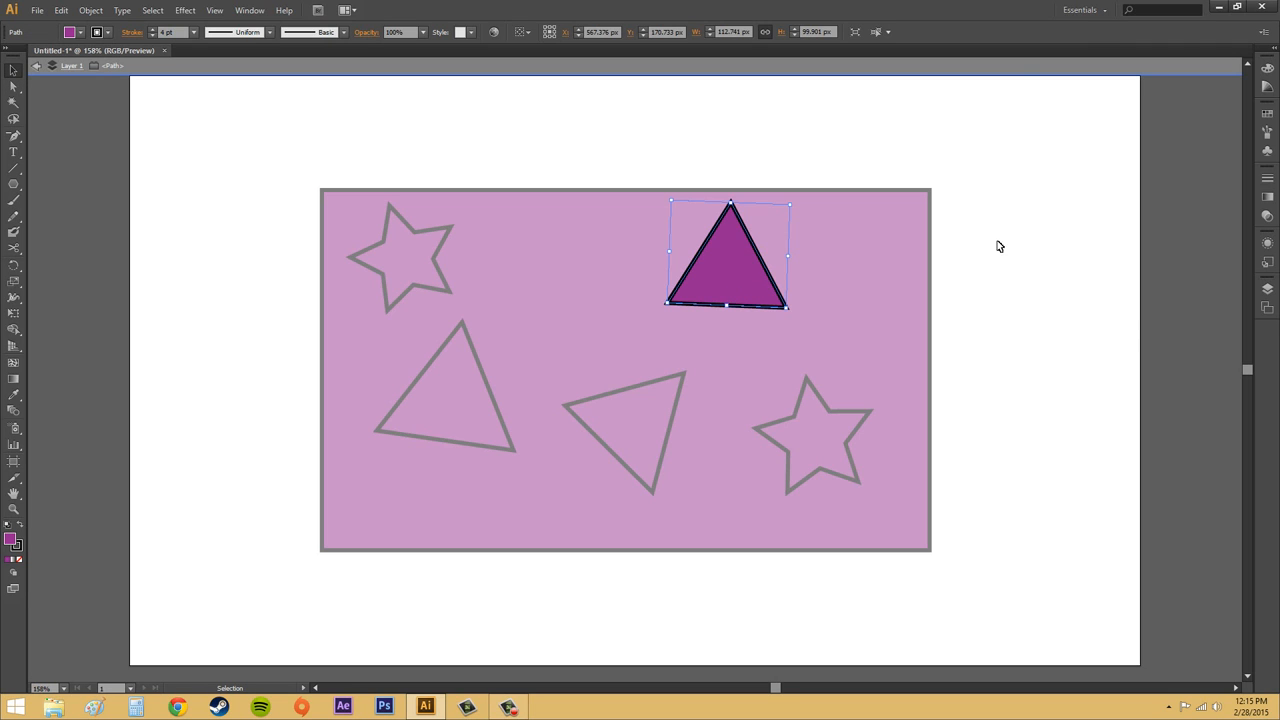
double_click(900, 82)
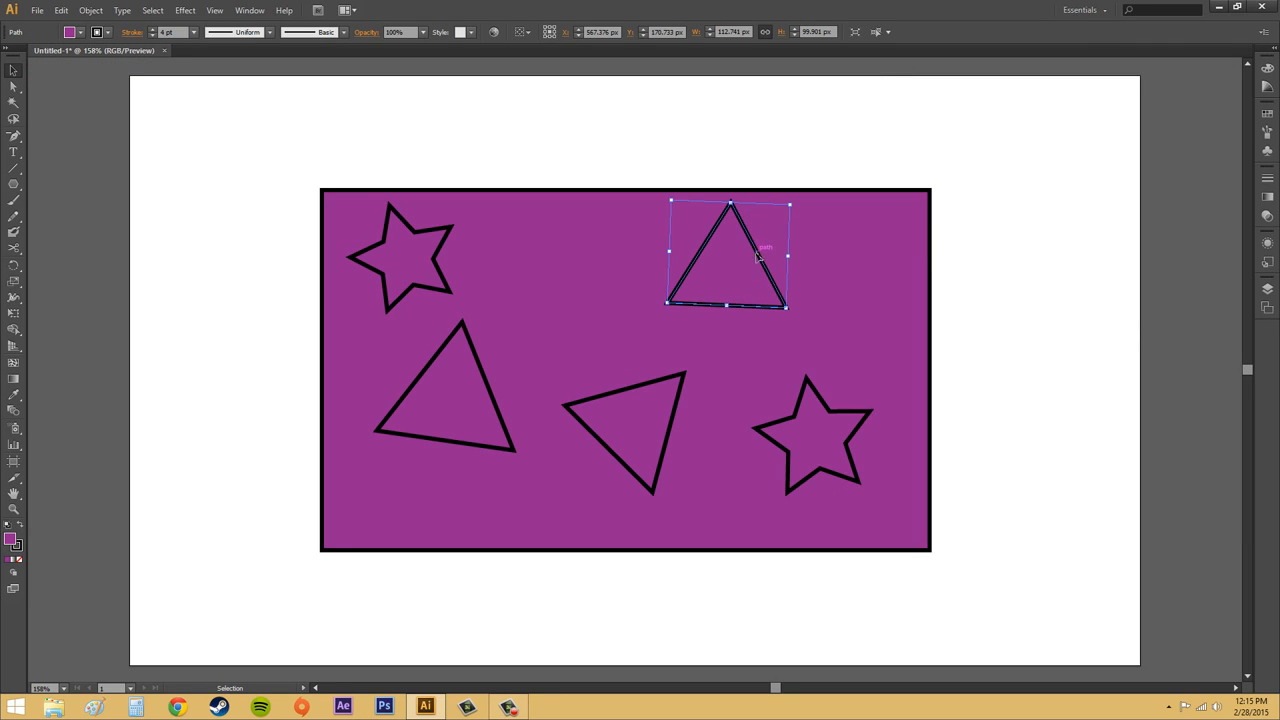
drag(760, 257, 1063, 180)
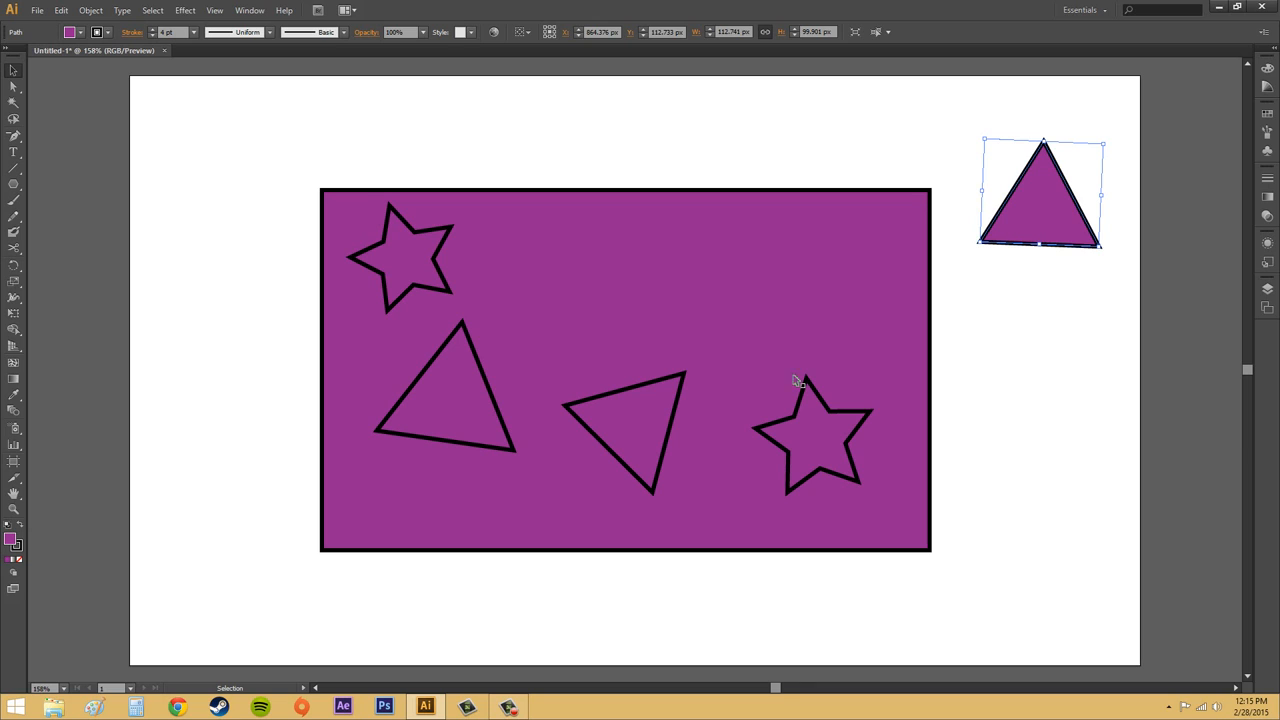
key(ctrl+z)
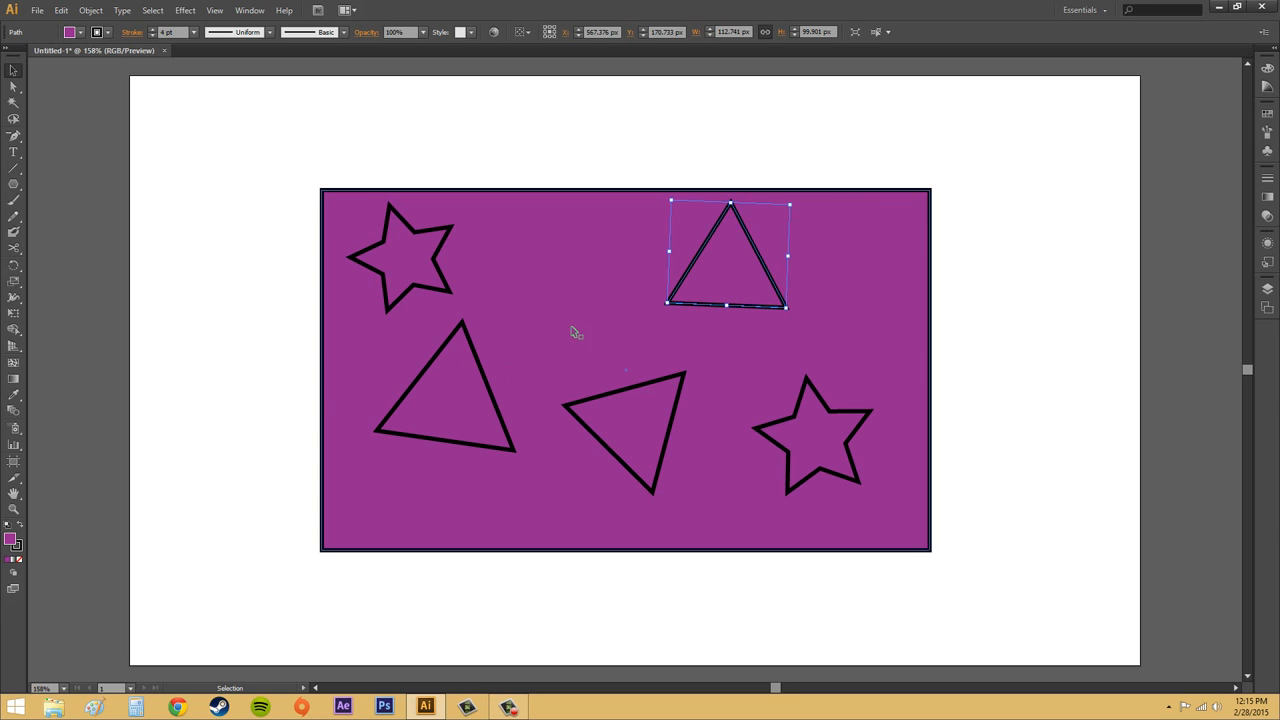
Check the Compound Path commands available for the upper-right triangle and clear the selection.
click(91, 10)
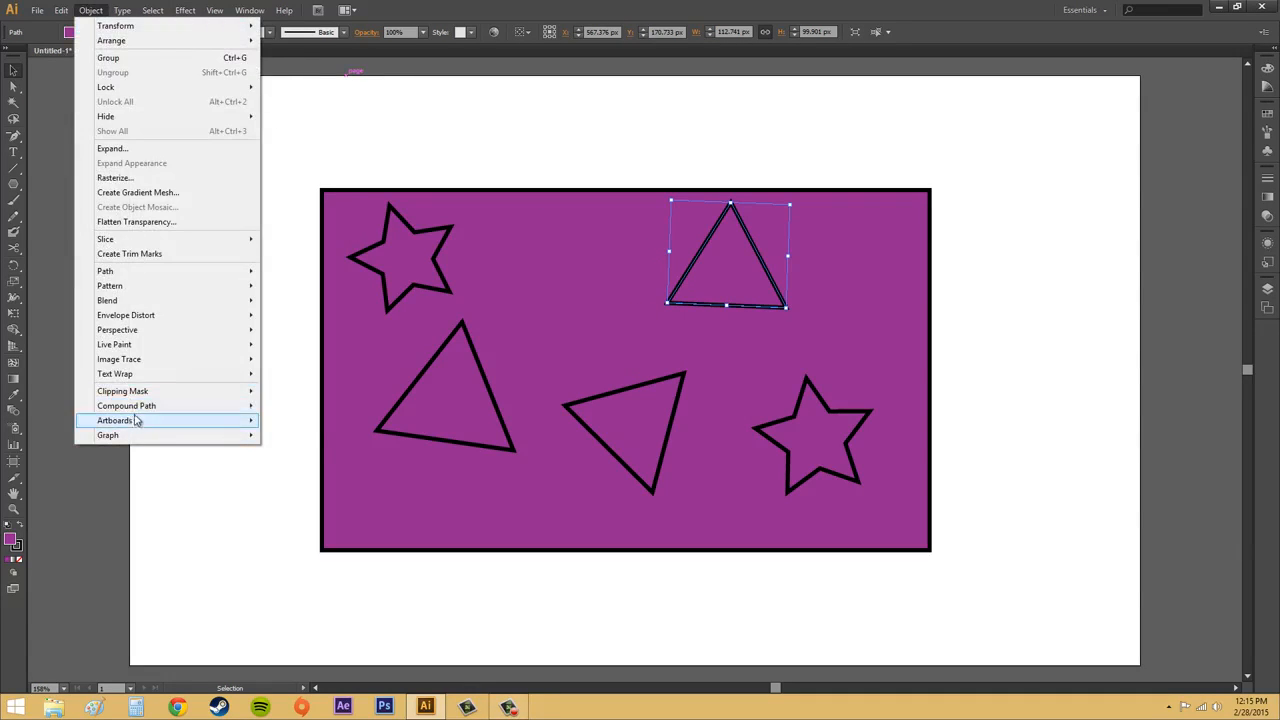
mouse_move(135, 408)
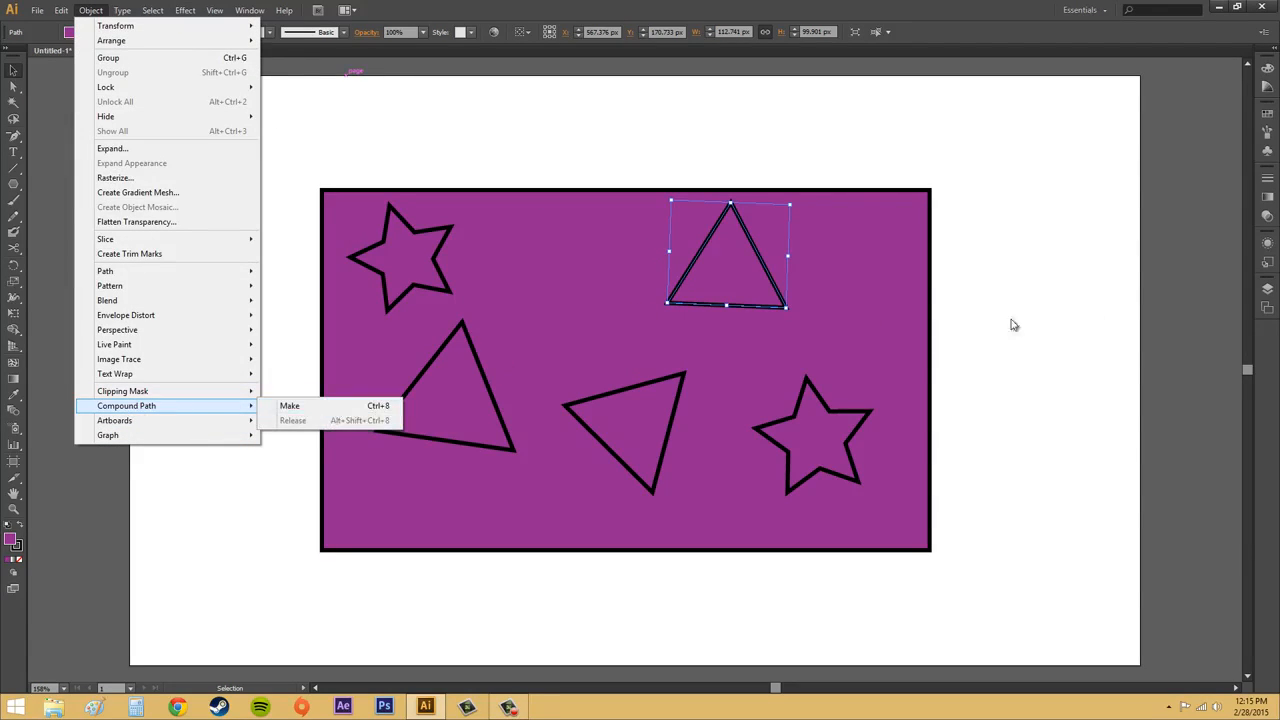
click(1054, 311)
click(1057, 314)
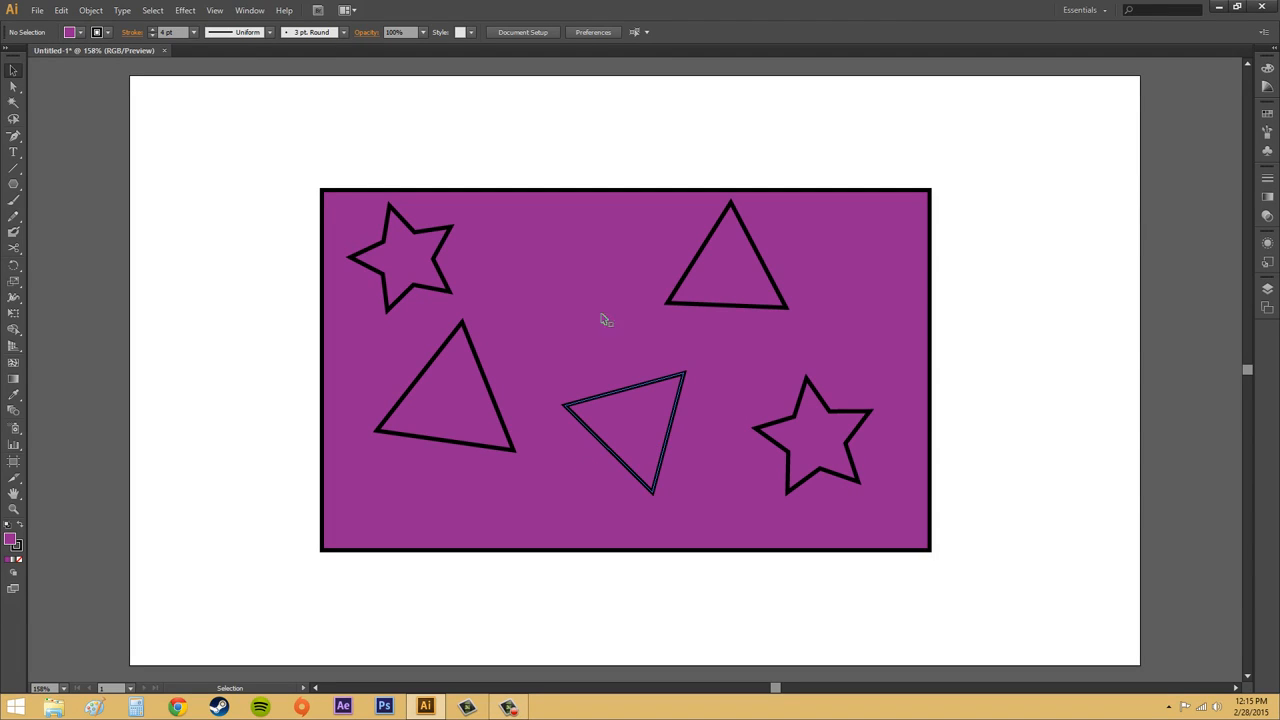
Select the centre triangle and convert its stroke to shapes with Outline Stroke.
click(619, 395)
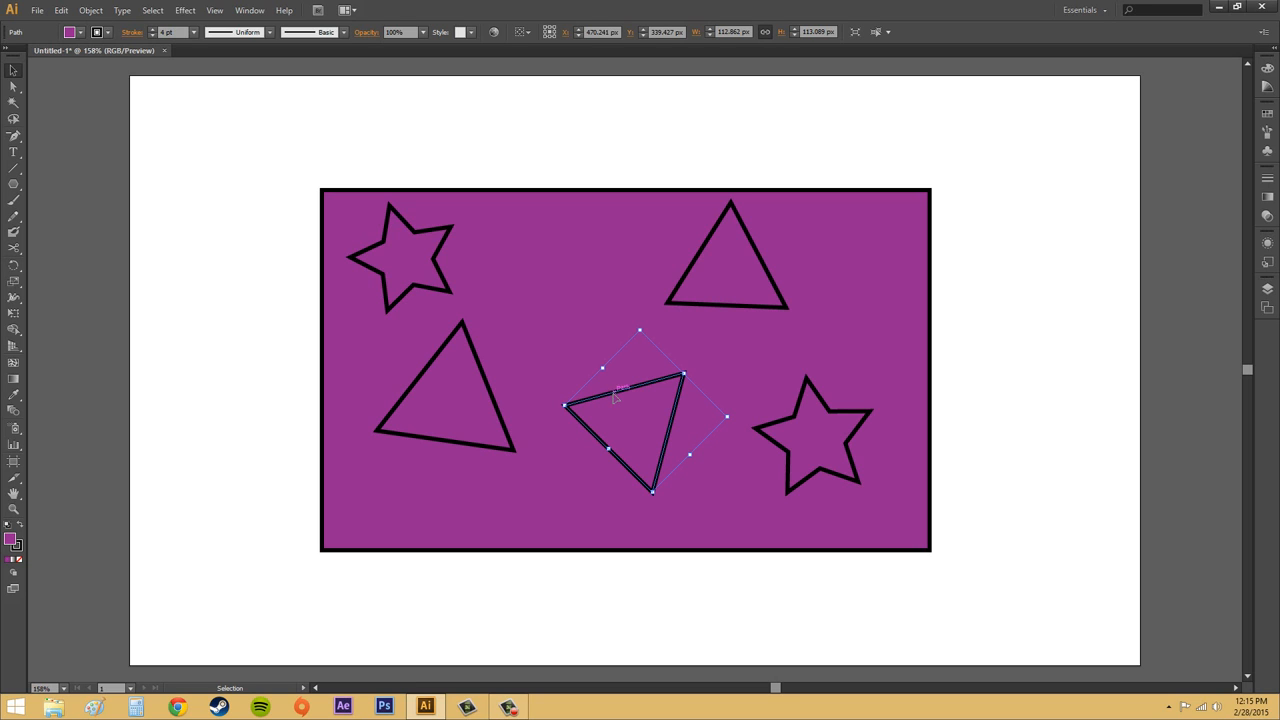
click(90, 10)
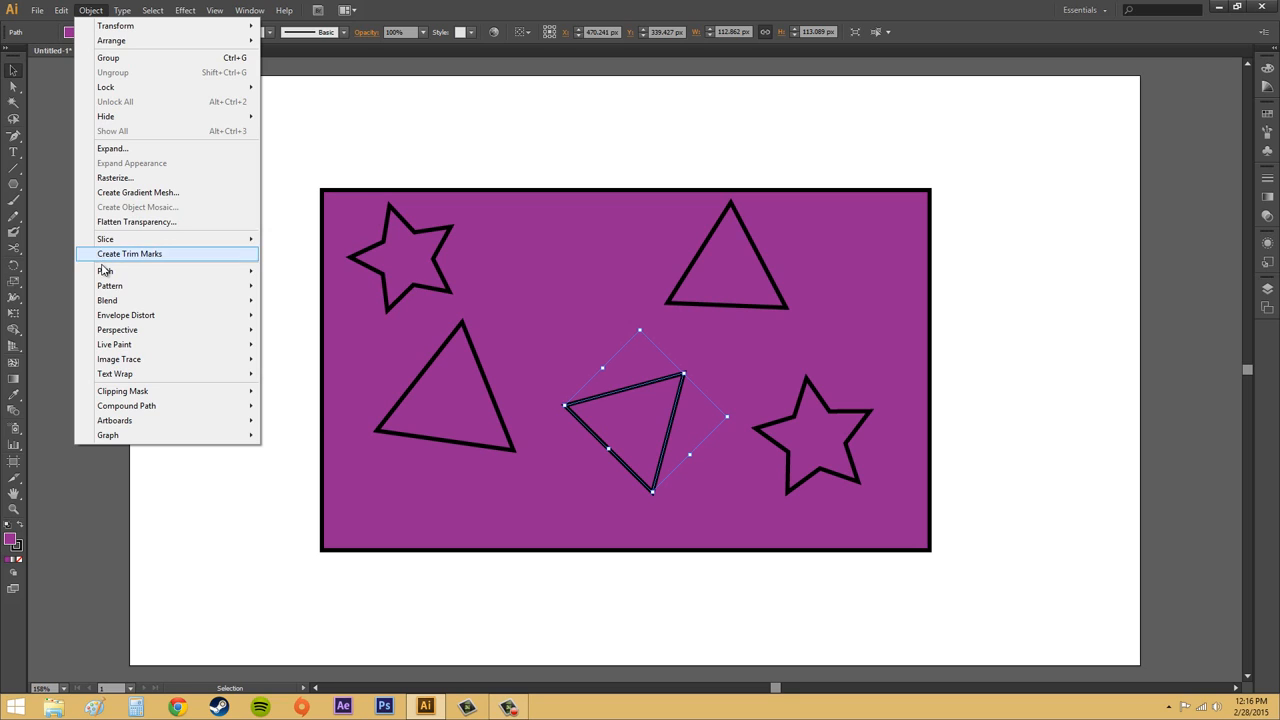
mouse_move(105, 271)
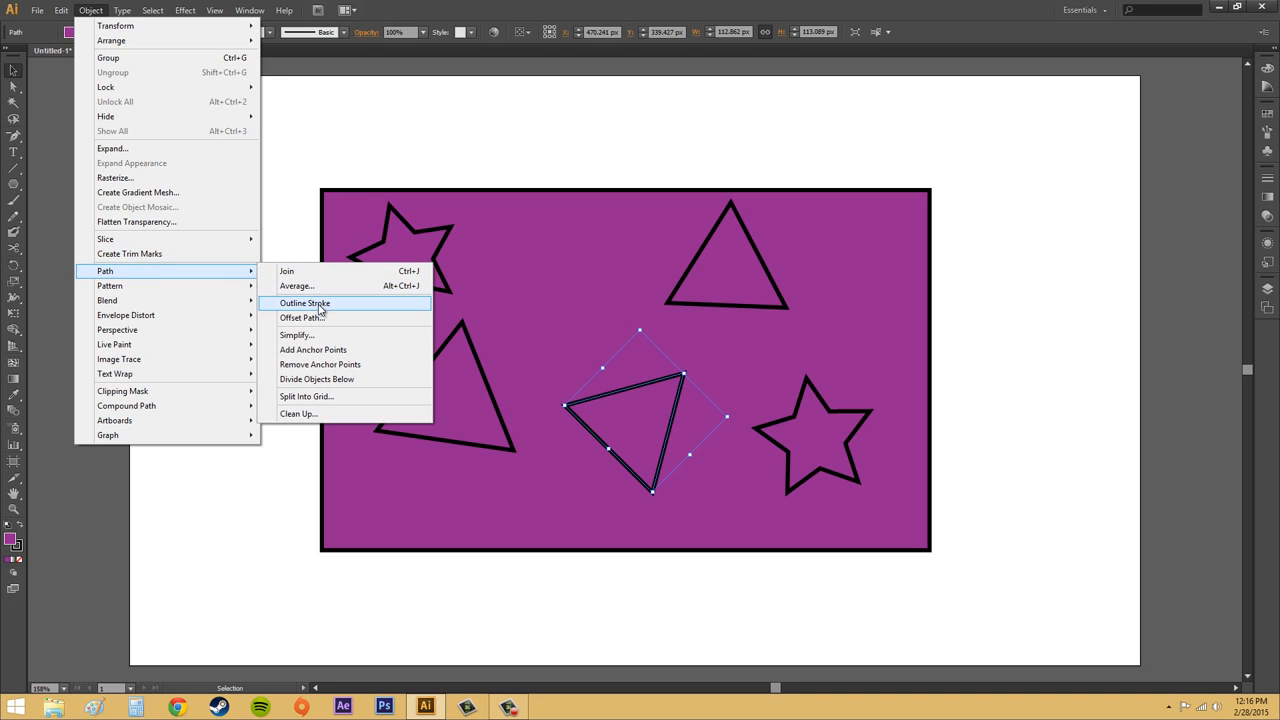
click(305, 303)
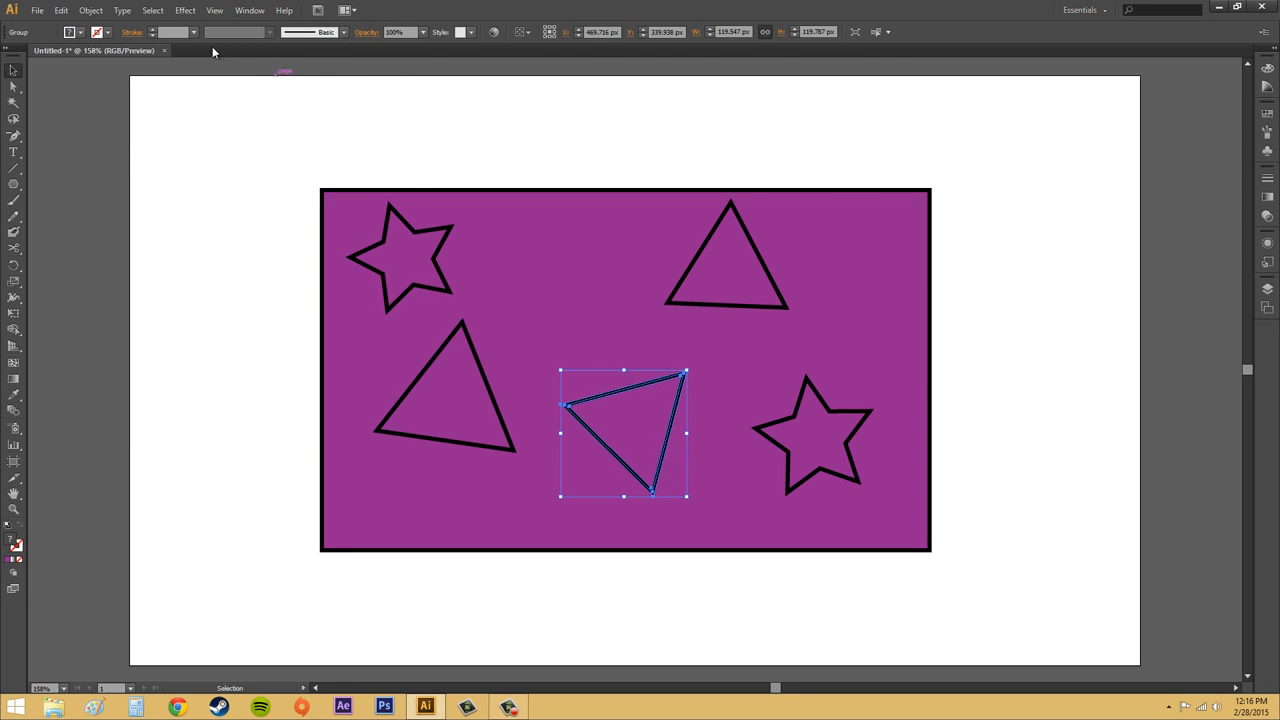
Combine the outlined centre triangle and the rectangle into one compound path, and clear the selection.
shift+click(556, 197)
click(91, 10)
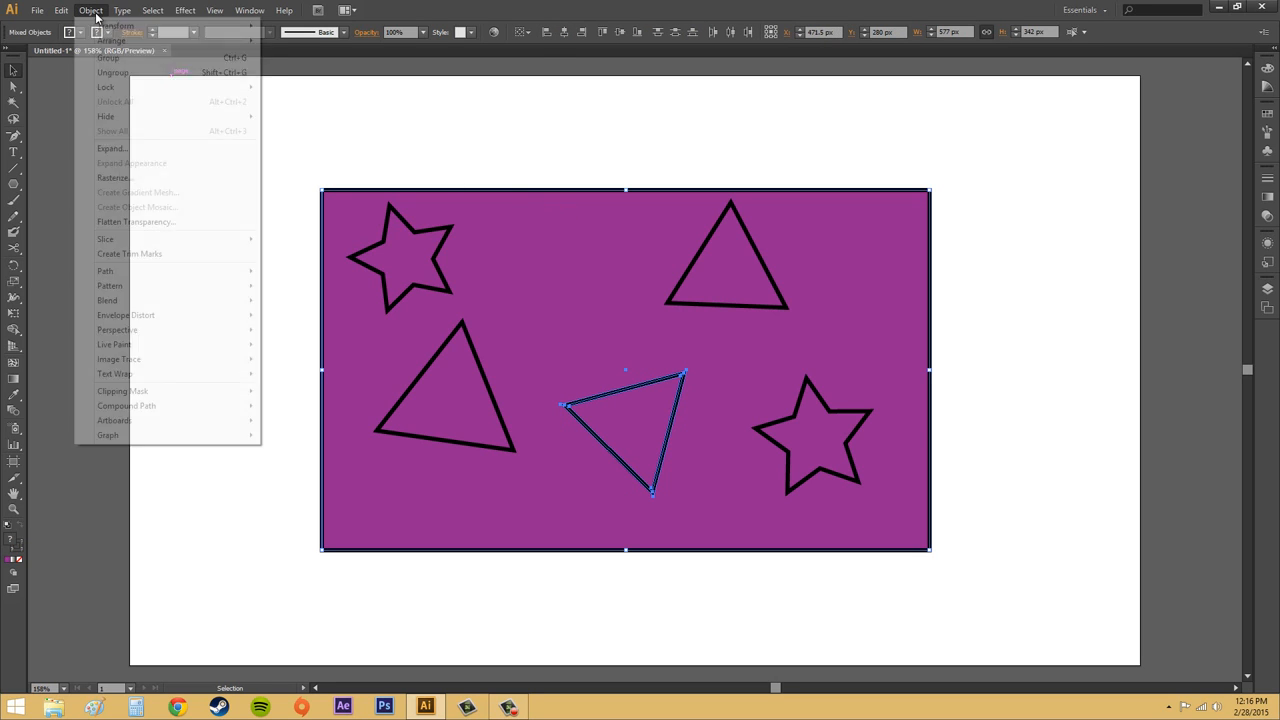
mouse_move(146, 406)
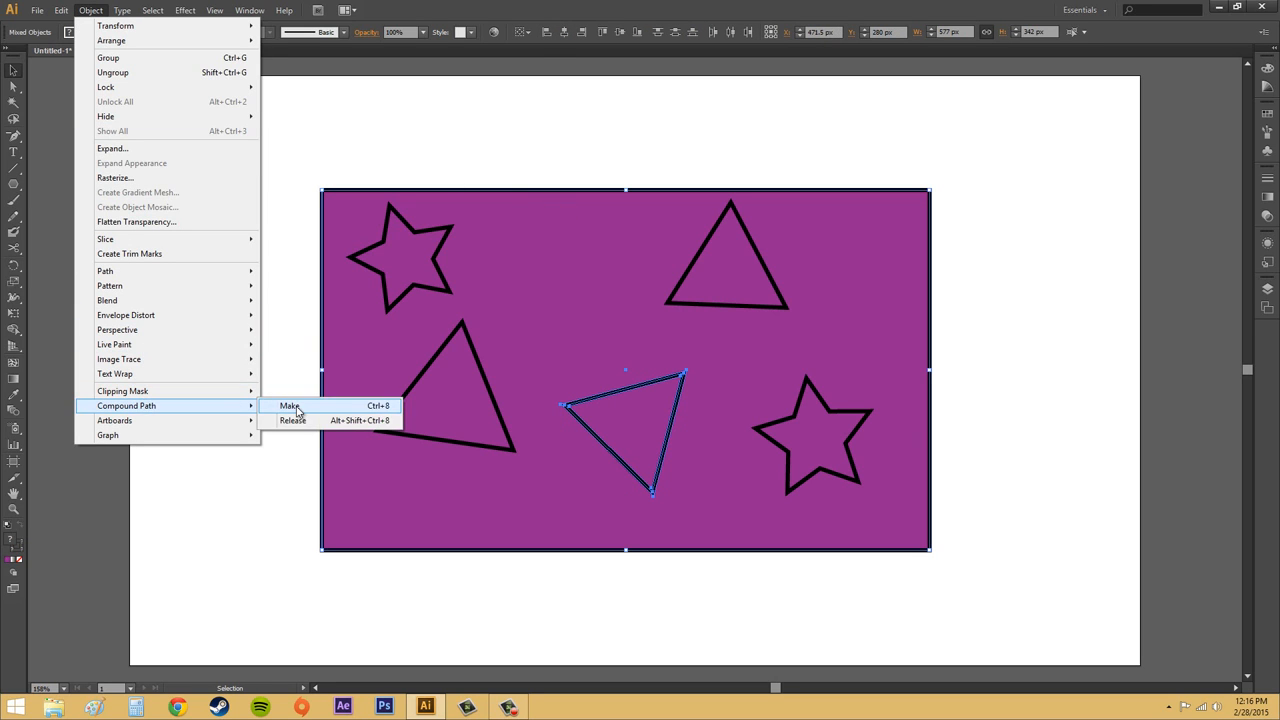
click(290, 406)
click(1040, 221)
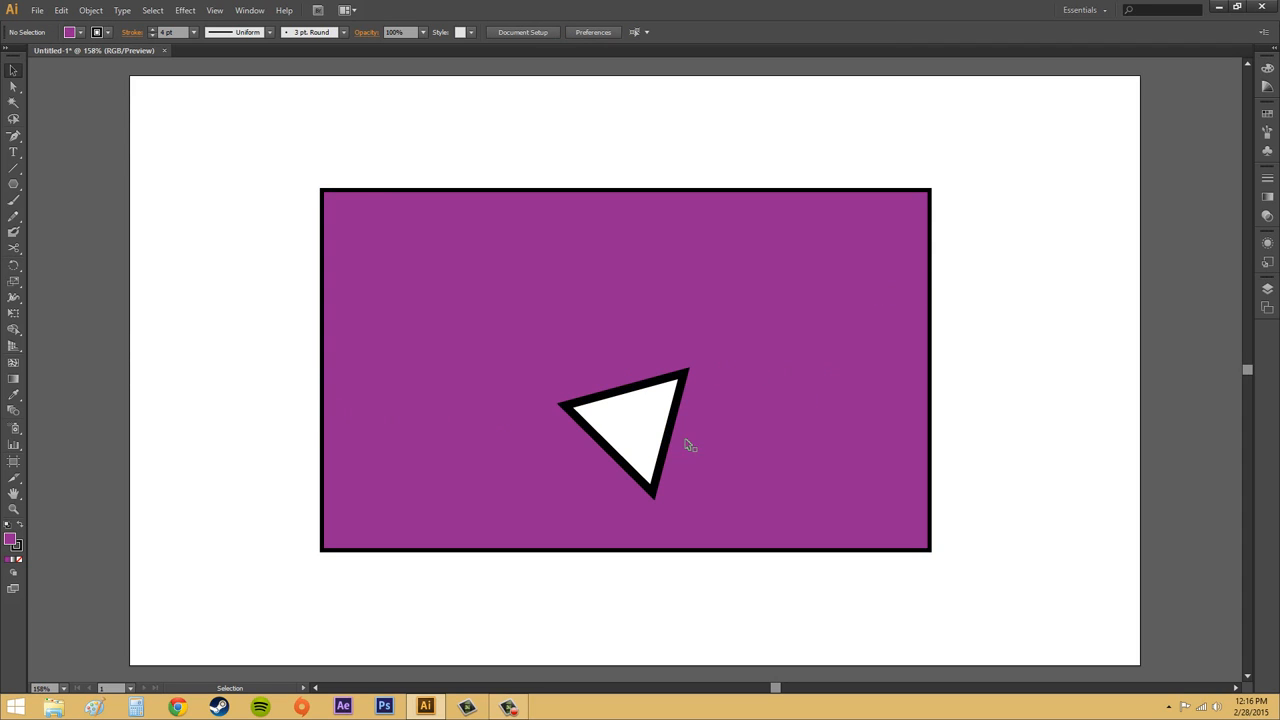
Select and deselect the new compound path at the triangle and the rectangle to examine which outlines belong to it.
click(642, 388)
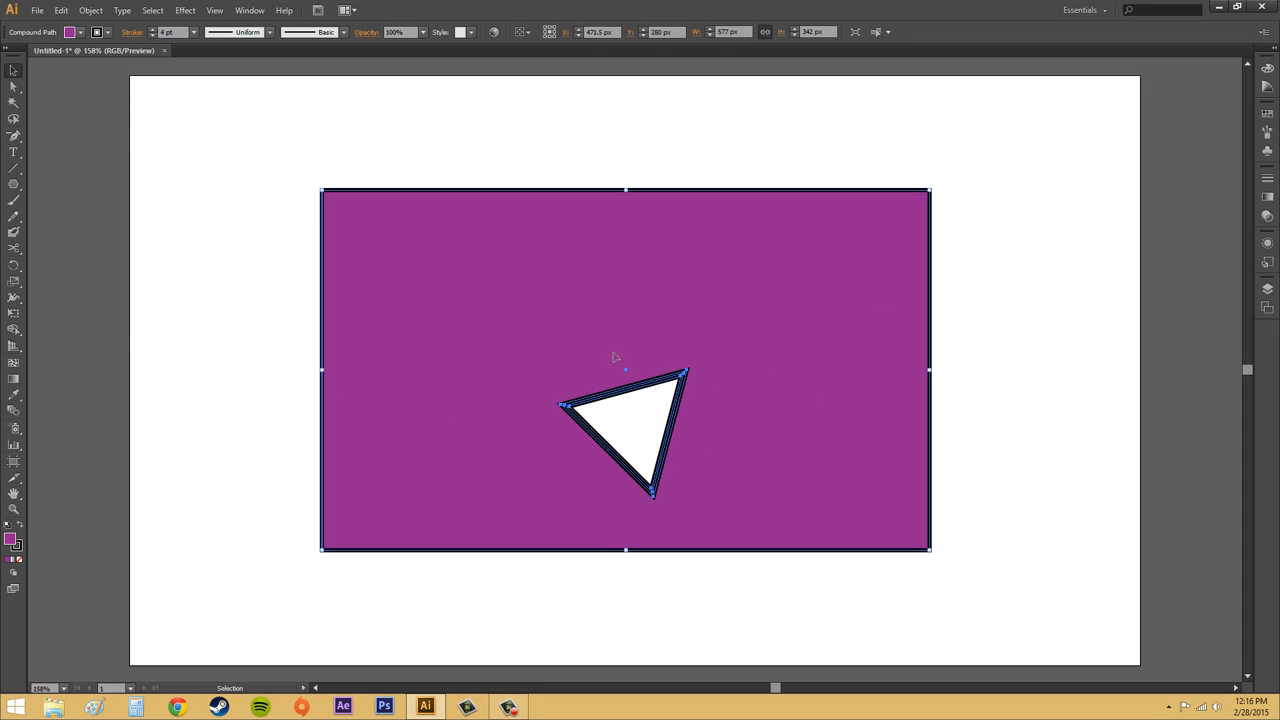
click(1046, 431)
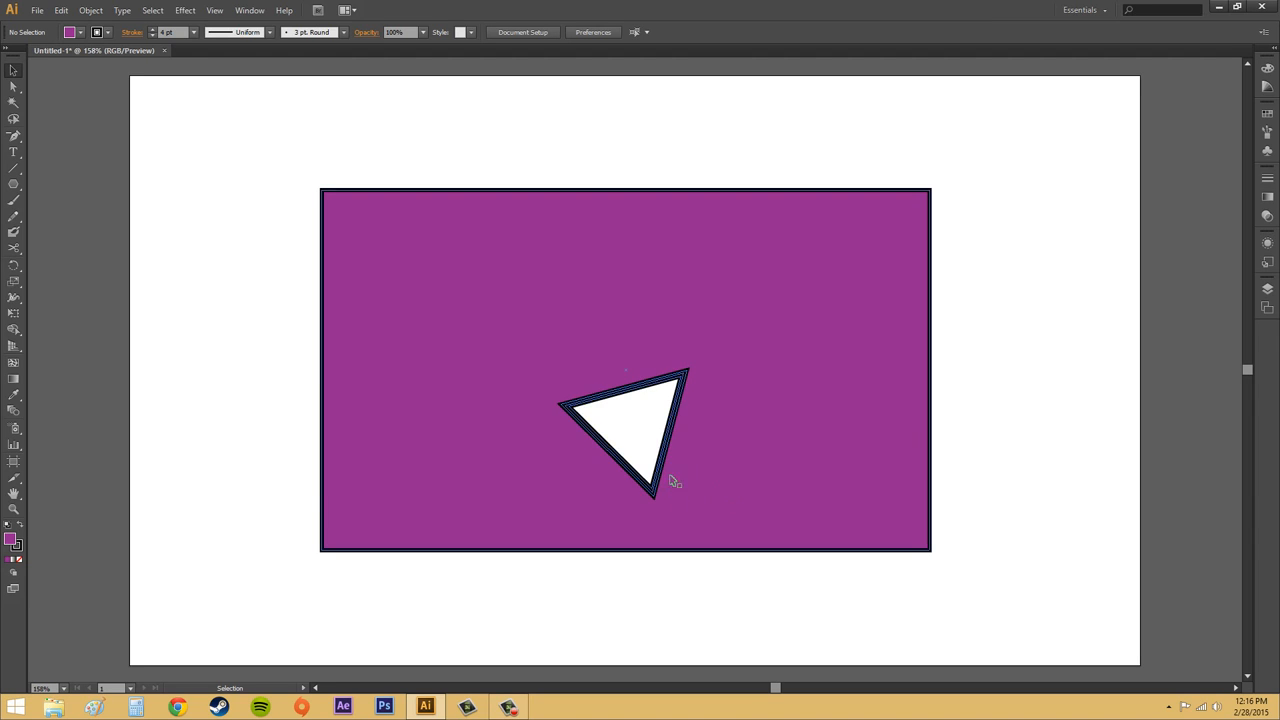
click(474, 294)
click(1028, 351)
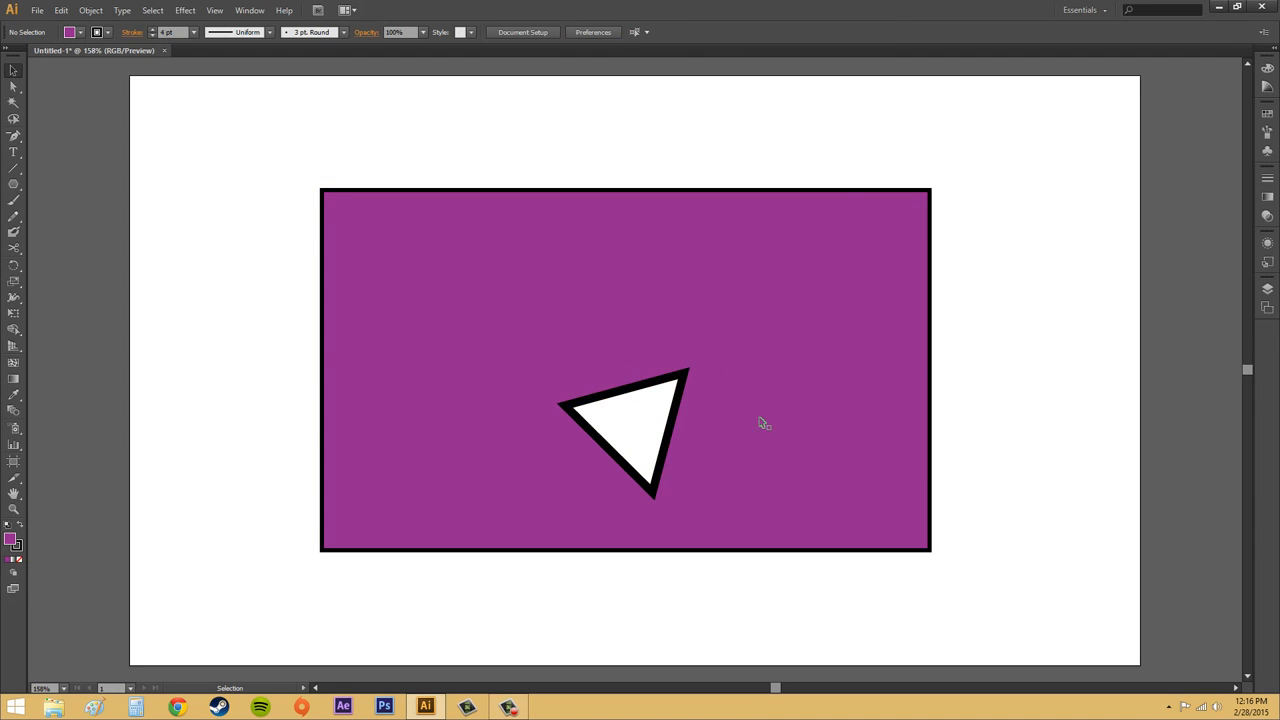
Move the compound path around the artboard several times to uncover the separate stars and triangles behind it.
click(594, 403)
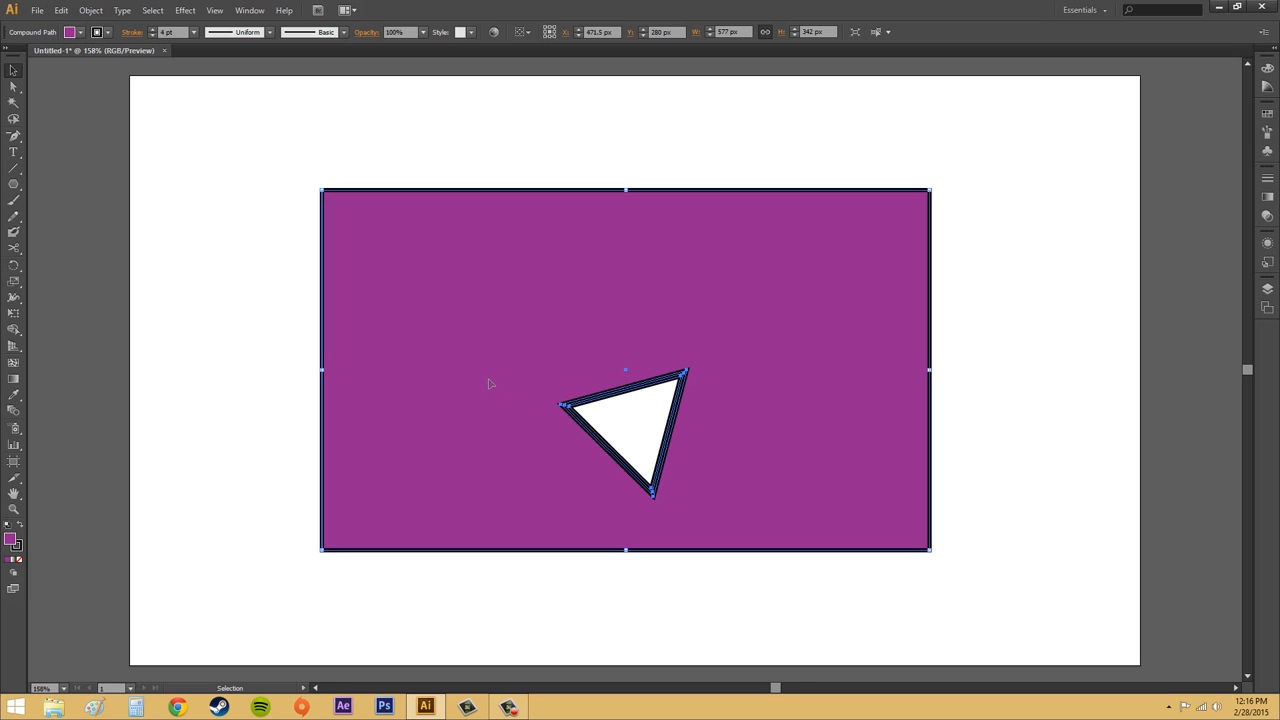
drag(588, 243, 397, 260)
drag(499, 272, 803, 185)
drag(881, 273, 1062, 413)
drag(974, 329, 741, 251)
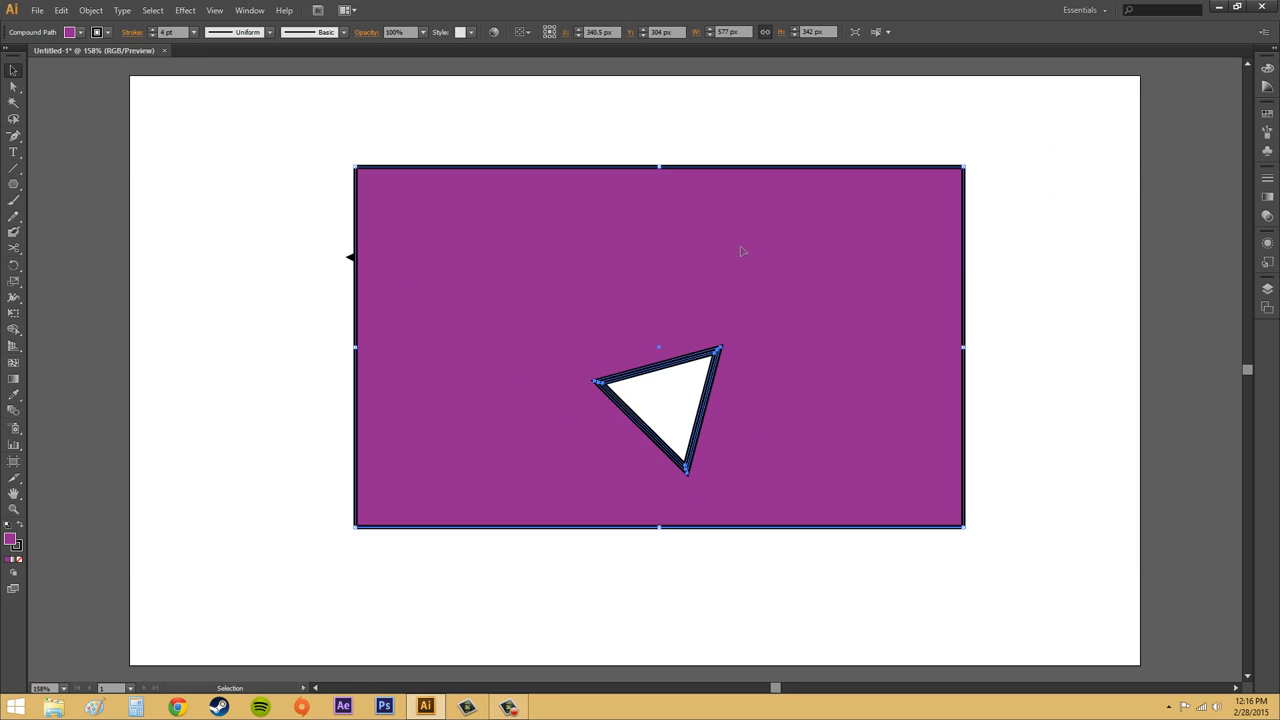
click(1054, 268)
click(901, 278)
Undo the moves of the compound path and its creation from the rectangle and the outlined triangle.
key(ctrl+z)
key(ctrl+z)
key(ctrl+z)
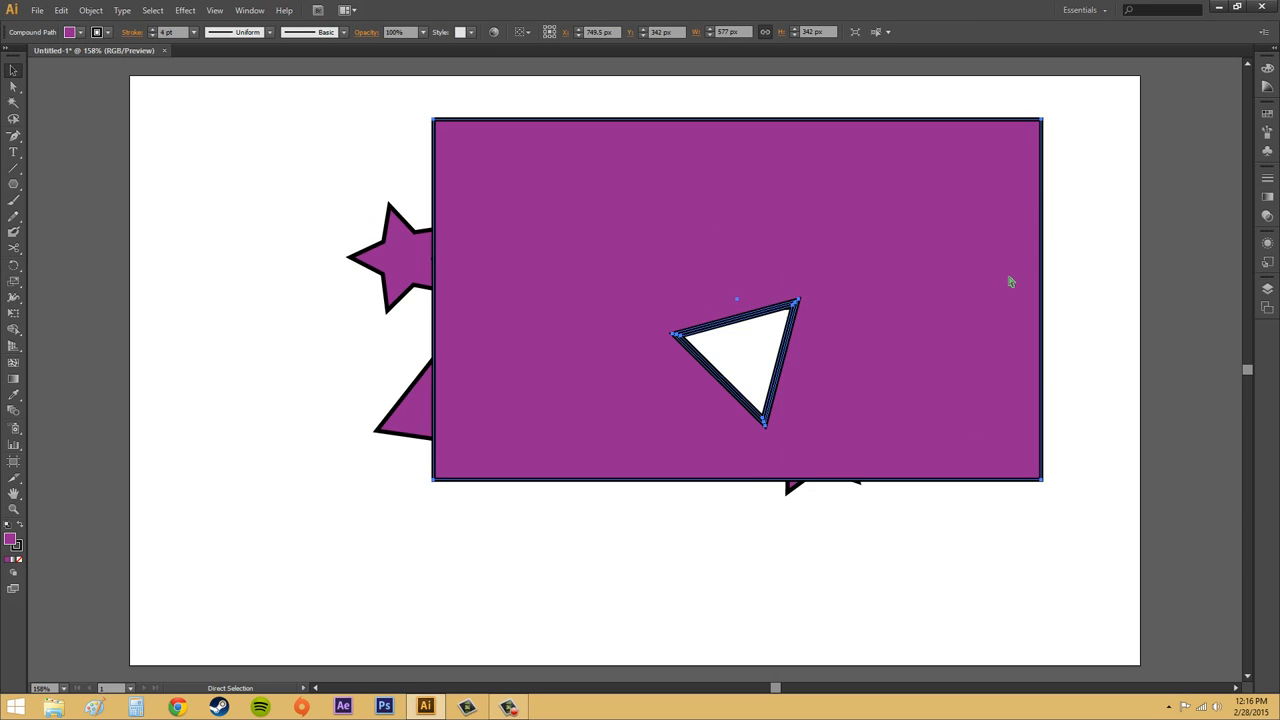
key(ctrl+z)
key(ctrl+z)
key(ctrl+z)
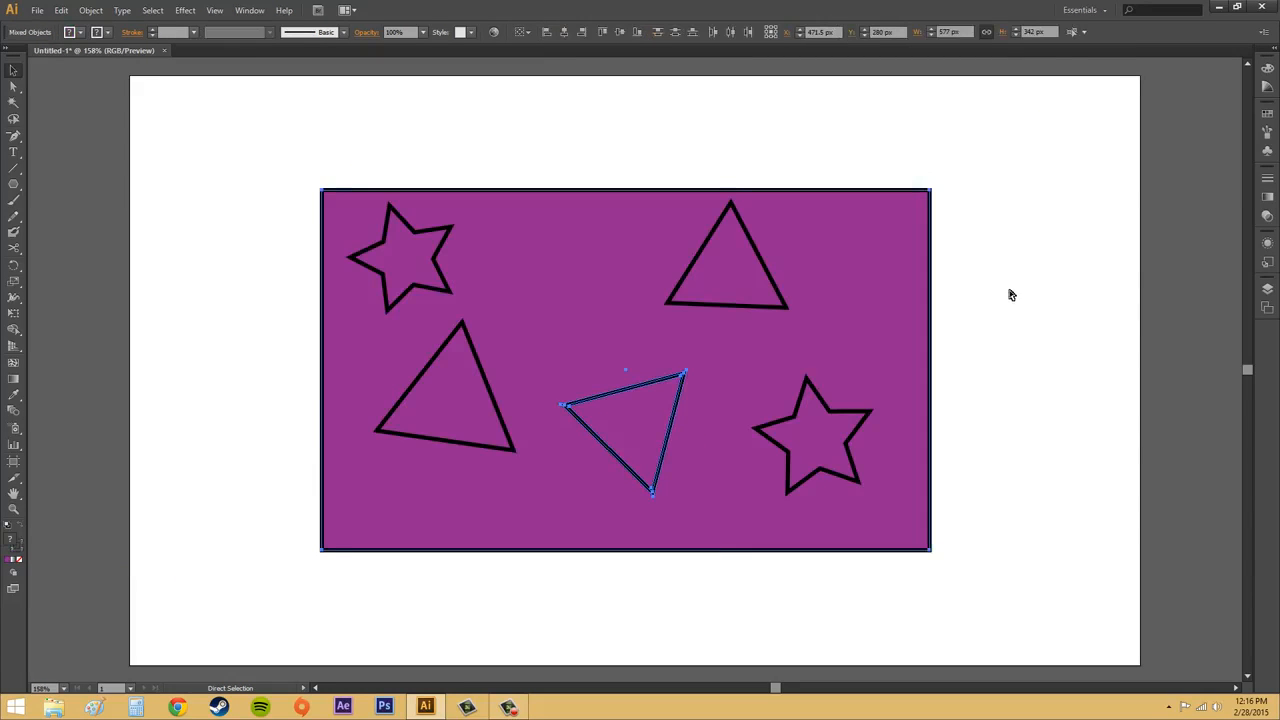
Undo the Outline Stroke on the centre triangle so that it is a stroked path again, with nothing selected.
key(ctrl+z)
key(ctrl+z)
key(ctrl+z)
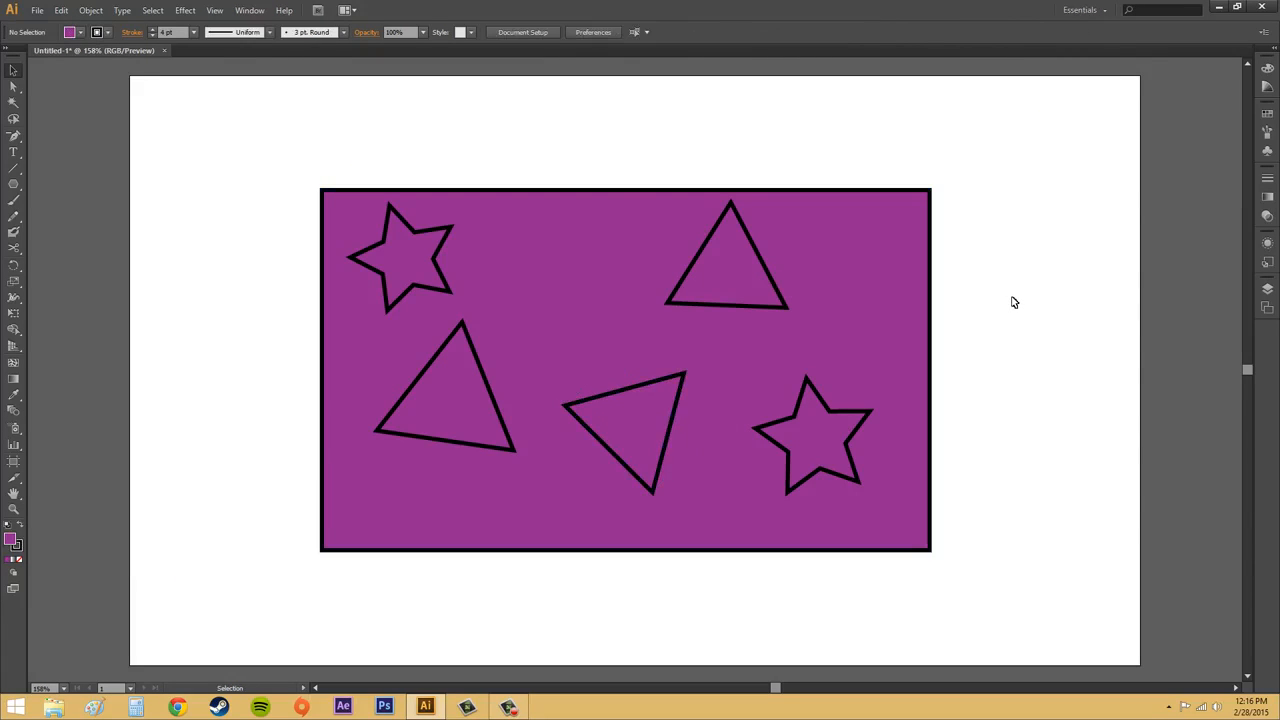